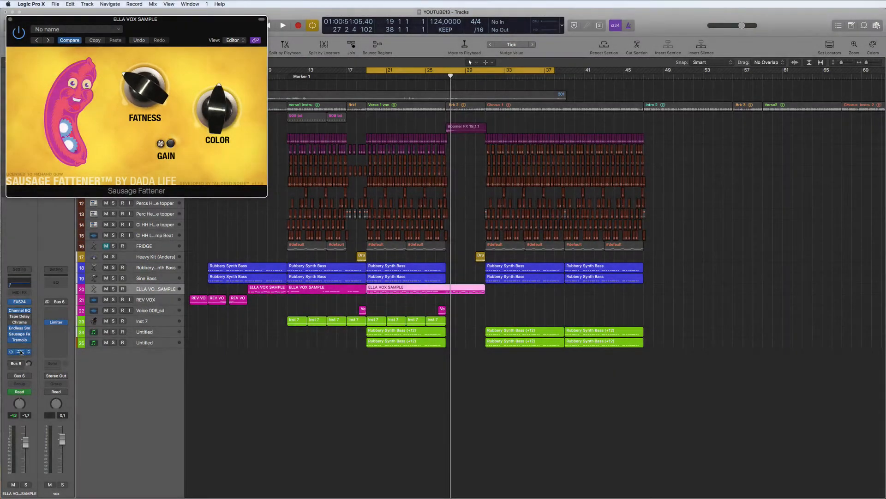
- Review the Compressor settings on the ELLA VOX SAMPLE track and play the song with a cycle range from bar 11 to bar 43
{"action": "left_click", "coordinate": [19, 351]}
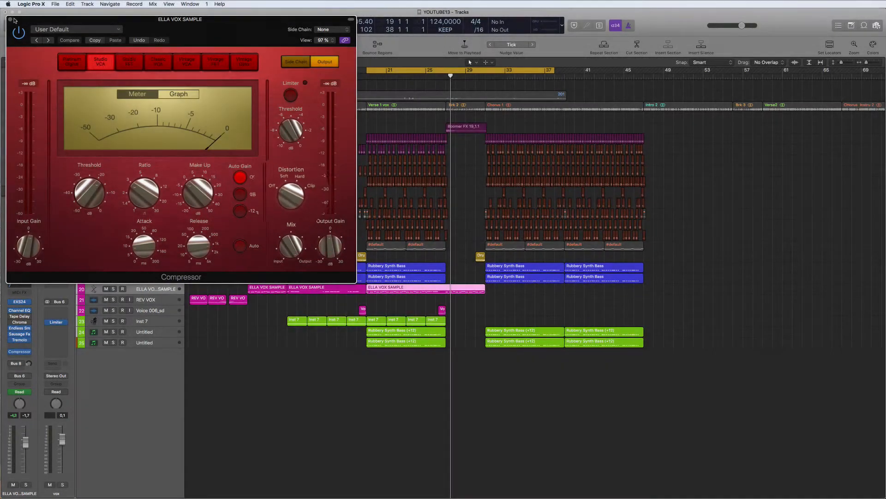
{"action": "left_click", "coordinate": [10, 20]}
{"action": "key", "text": "space"}
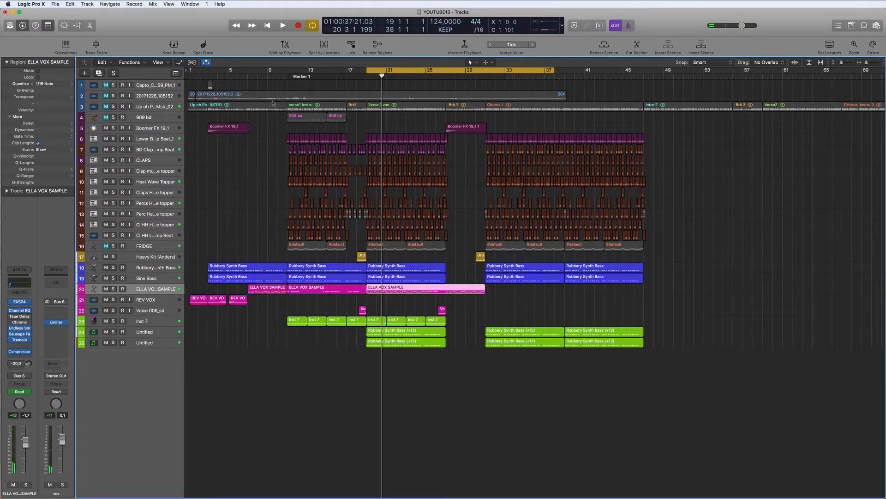
{"action": "left_click_drag", "start_coordinate": [287, 72], "coordinate": [603, 71]}
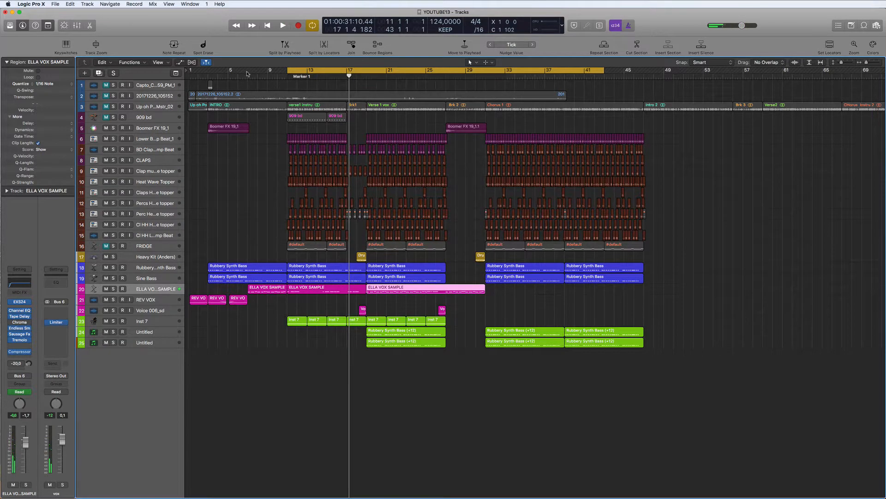
- Set the note value to 1/4 for both the left and right channels of the vocal track's Tape Delay
{"action": "left_click", "coordinate": [19, 316]}
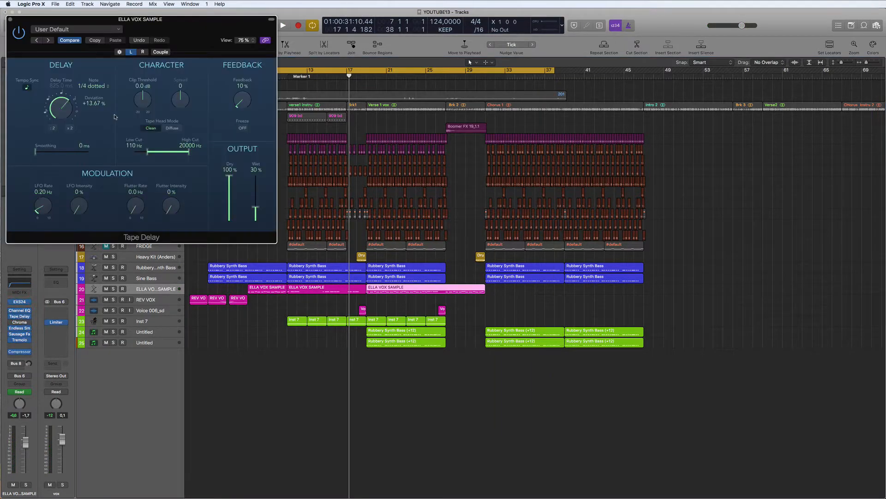
{"action": "left_click", "coordinate": [102, 87]}
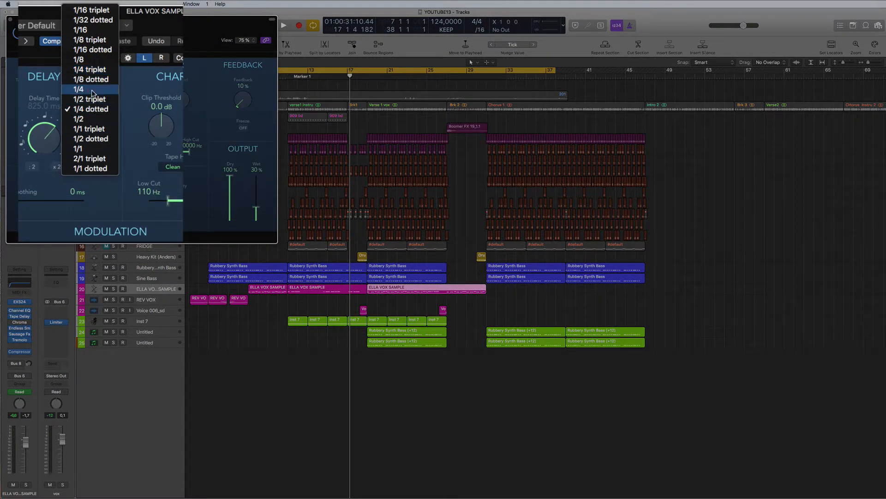
{"action": "left_click", "coordinate": [92, 92]}
{"action": "left_click", "coordinate": [148, 55]}
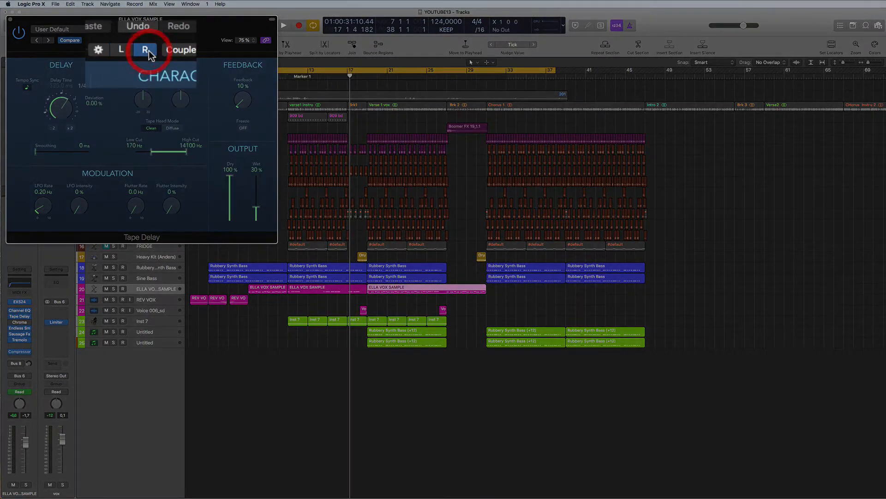
{"action": "left_click", "coordinate": [93, 87]}
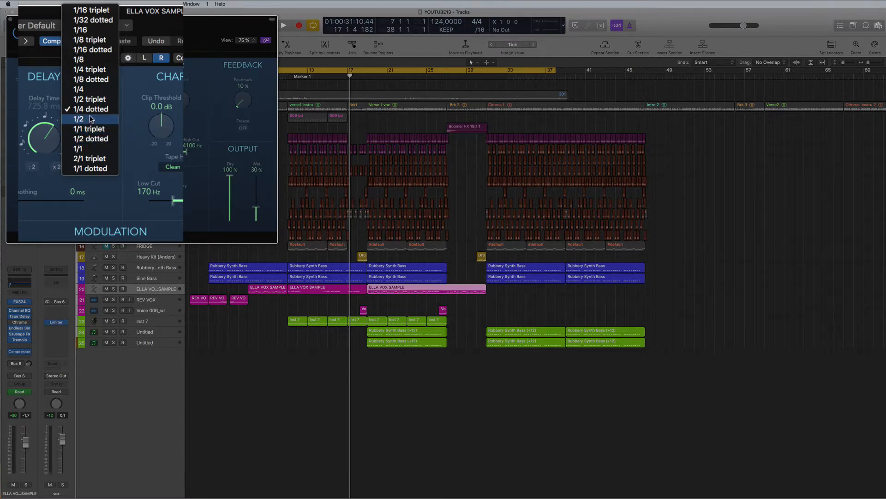
{"action": "left_click", "coordinate": [82, 91]}
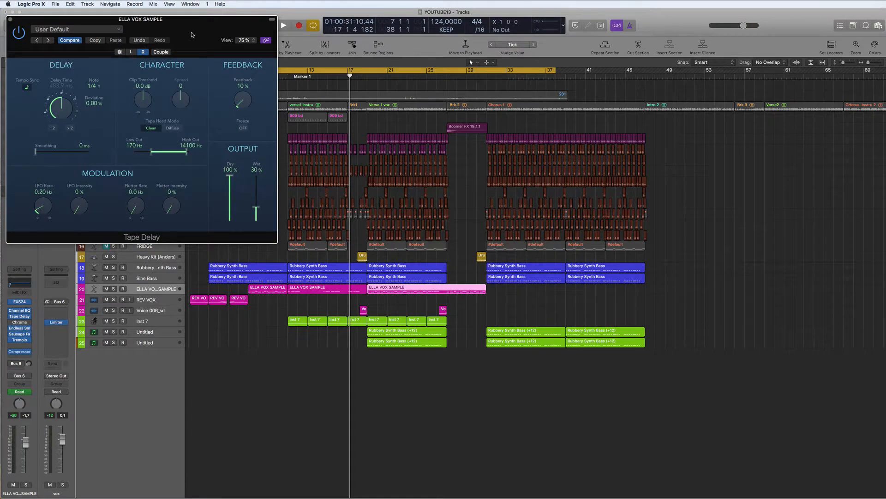
- Move the Tape Delay window clear of the track headers and audition the delayed vocal from bar 7
{"action": "mouse_move", "coordinate": [192, 34]}
{"action": "left_mouse_down"}
{"action": "mouse_move", "coordinate": [360, 102]}
{"action": "mouse_move", "coordinate": [730, 192]}
{"action": "mouse_move", "coordinate": [747, 212]}
{"action": "mouse_move", "coordinate": [729, 219]}
{"action": "left_mouse_up"}
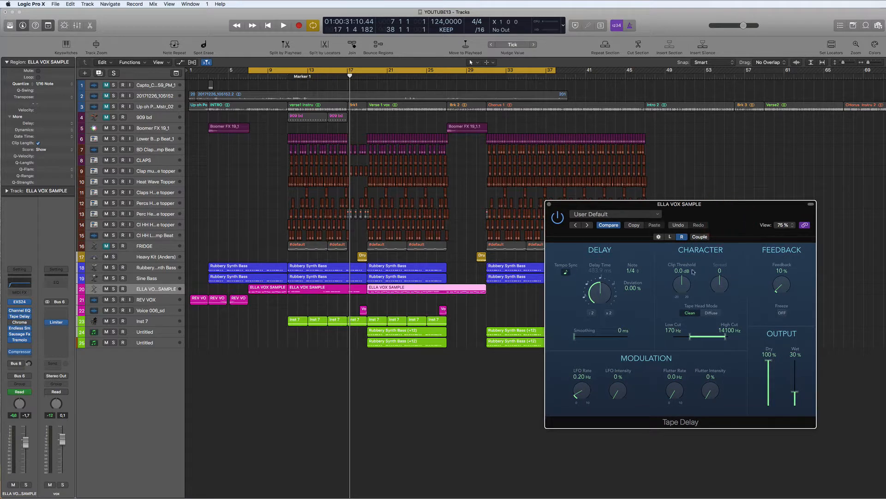
{"action": "key", "text": "space"}
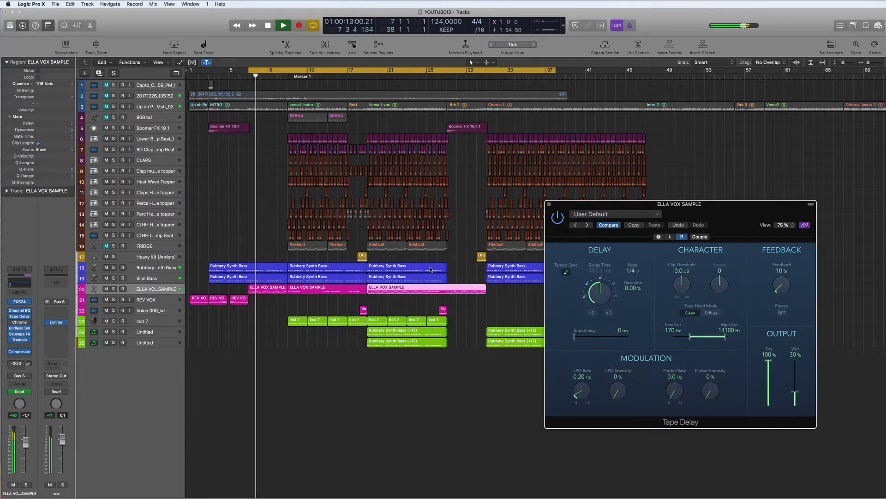
{"action": "key", "text": "space"}
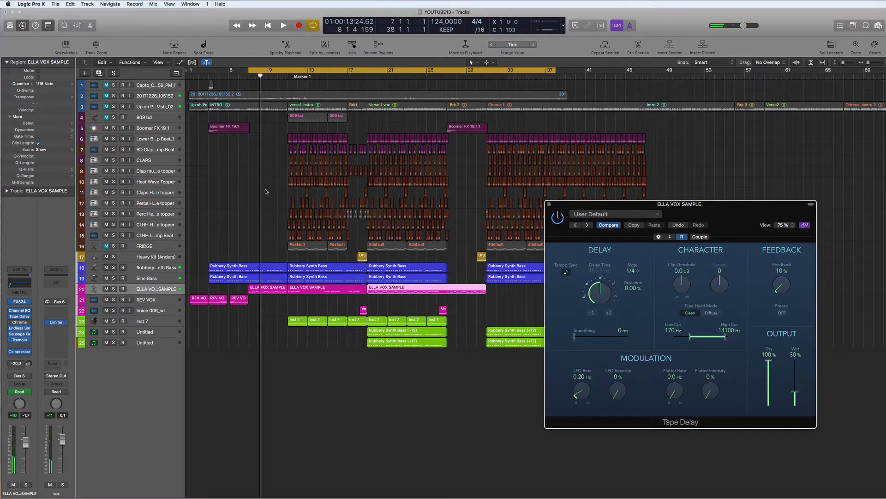
{"action": "left_click_drag", "start_coordinate": [211, 71], "coordinate": [665, 106]}
{"action": "left_click_drag", "start_coordinate": [366, 74], "coordinate": [328, 69]}
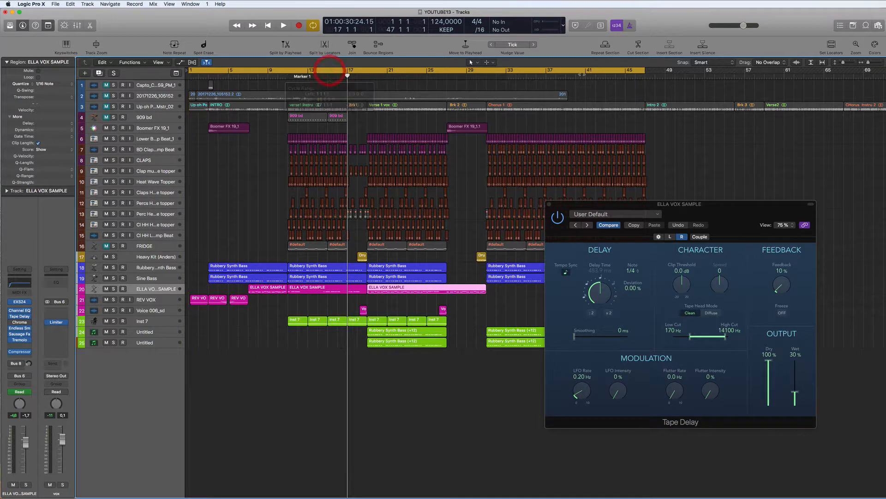
- Set the automation mode of the ELLA VOX SAMPLE track to Latch
{"action": "left_click_drag", "start_coordinate": [678, 217], "coordinate": [649, 223]}
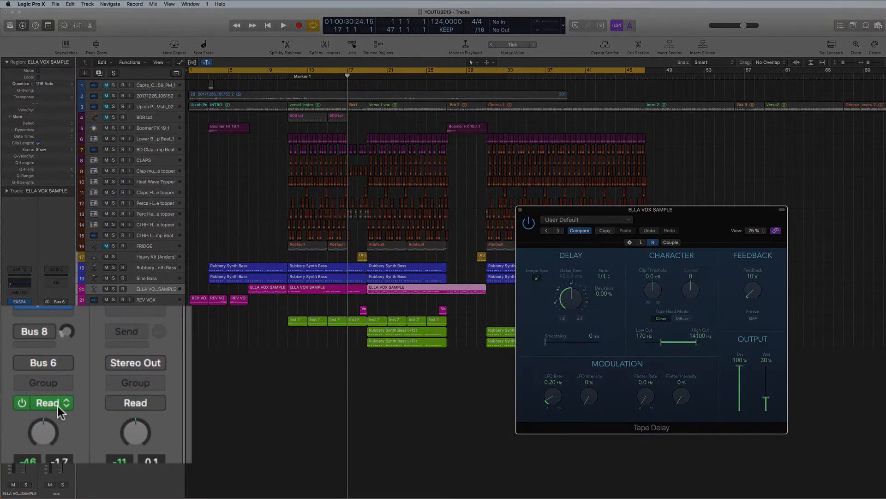
{"action": "left_click", "coordinate": [27, 392]}
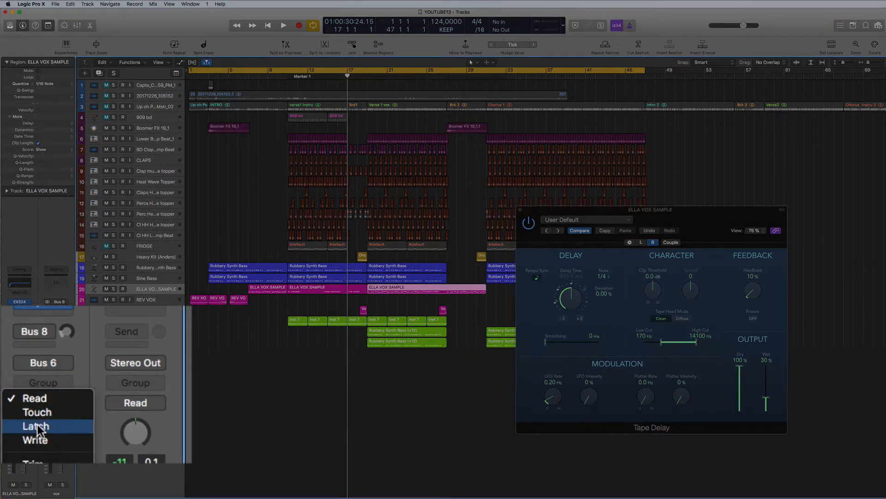
{"action": "left_click", "coordinate": [17, 402]}
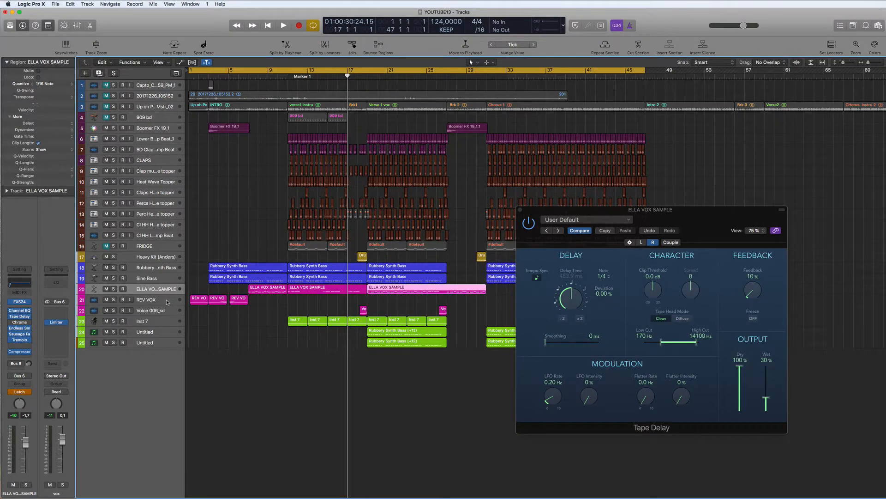
{"action": "left_click_drag", "start_coordinate": [251, 71], "coordinate": [668, 123]}
{"action": "key", "text": "space"}
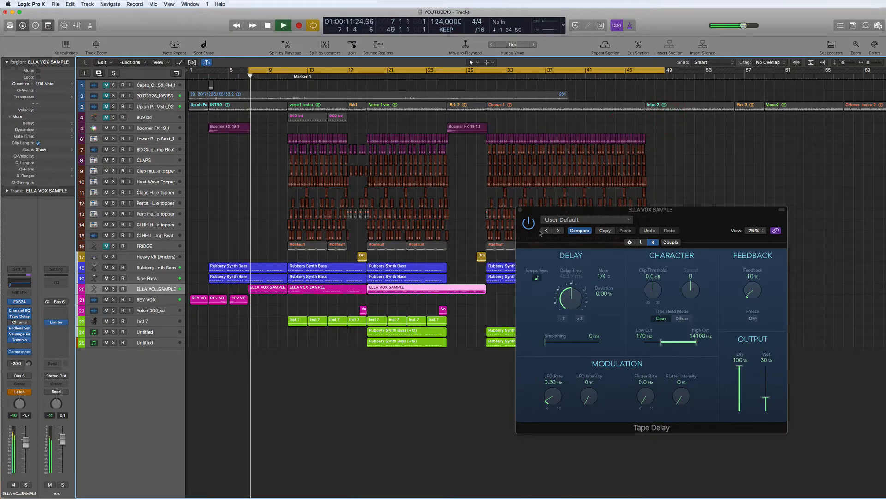
{"action": "key", "text": "space"}
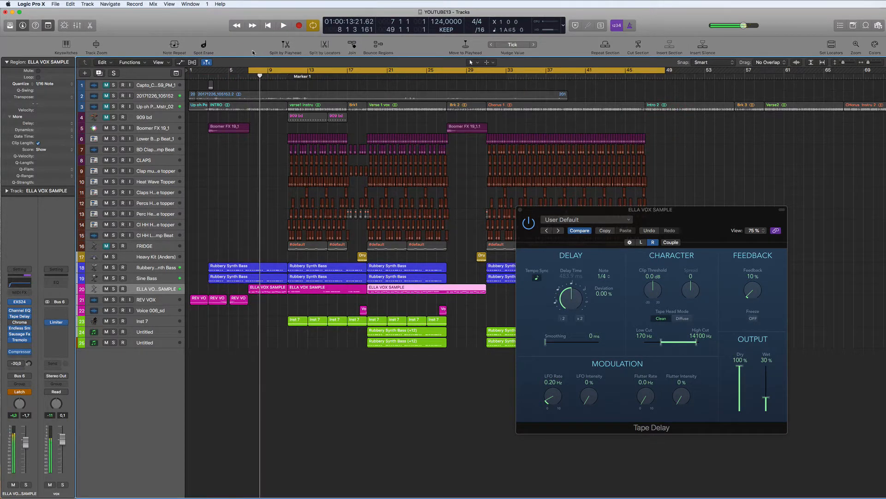
{"action": "left_click_drag", "start_coordinate": [191, 71], "coordinate": [471, 101]}
{"action": "key", "text": "space"}
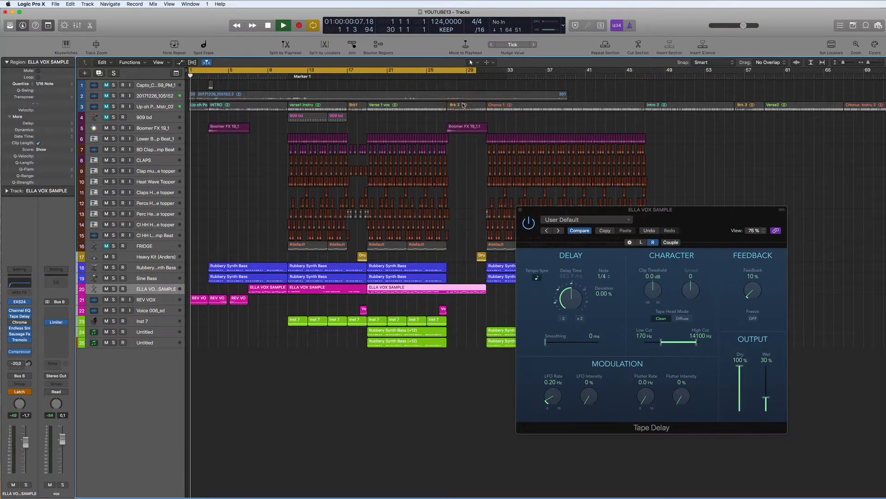
{"action": "left_click", "coordinate": [257, 71]}
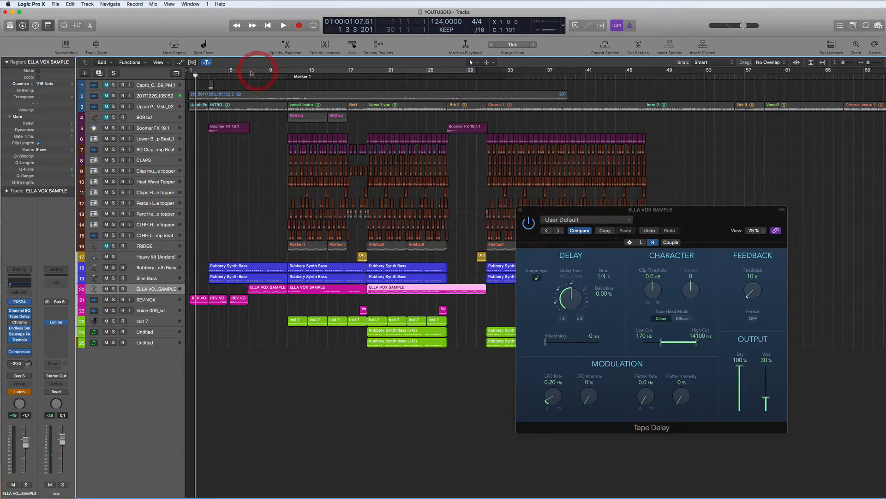
- Set the cycle range from bar 7 to bar 57 and record Tape Delay bypass automation by toggling the plug-in on and off during playback
{"action": "left_click_drag", "start_coordinate": [248, 72], "coordinate": [744, 72]}
{"action": "left_click_drag", "start_coordinate": [707, 223], "coordinate": [765, 182]}
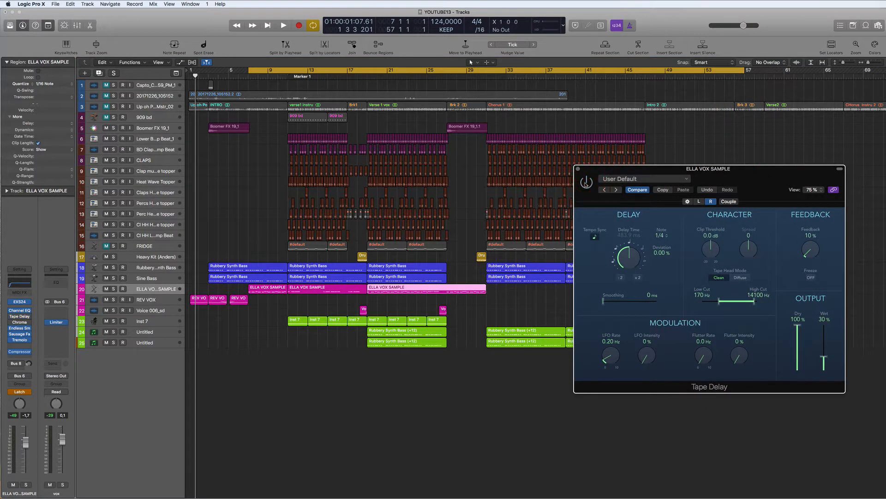
{"action": "key", "text": "space"}
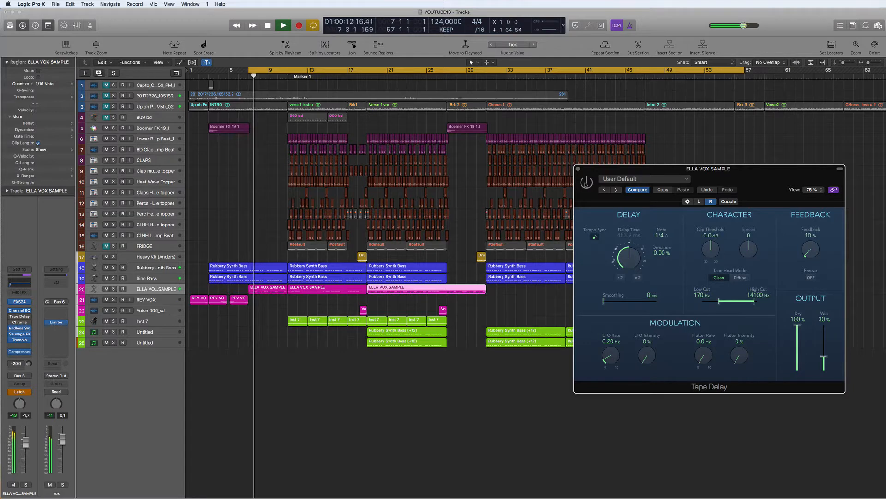
{"action": "left_click", "coordinate": [586, 183]}
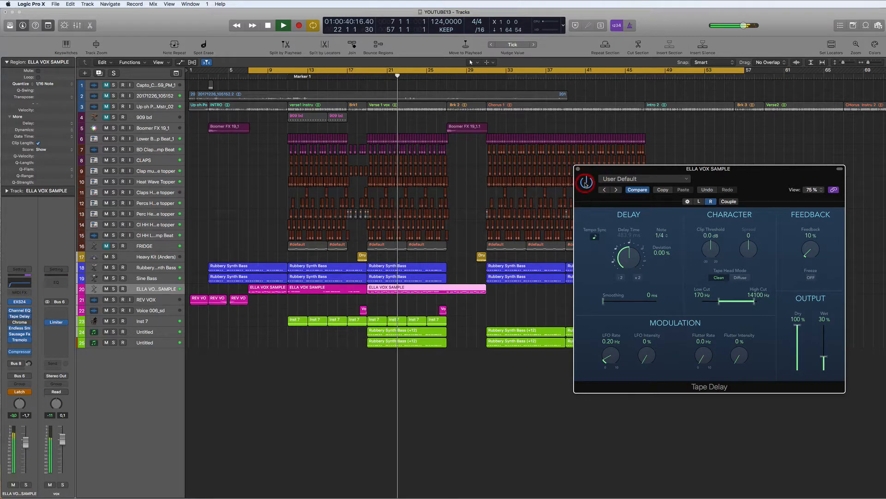
{"action": "left_click", "coordinate": [586, 184]}
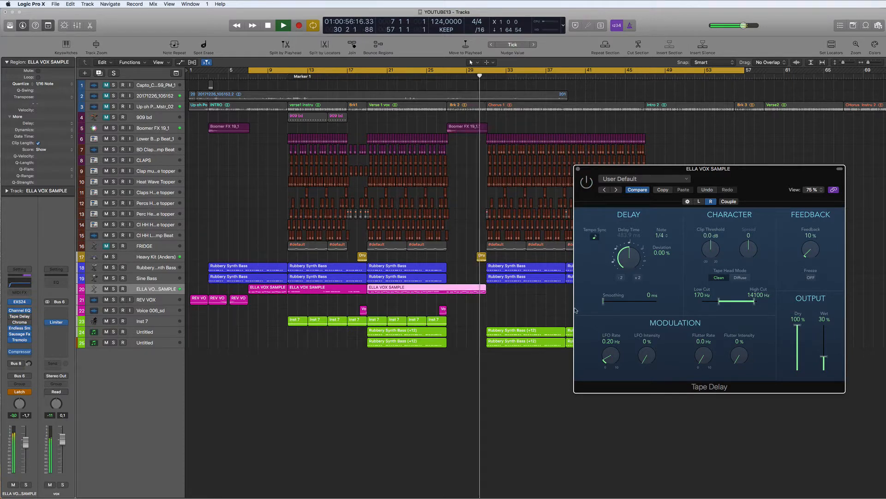
{"action": "key", "text": "space"}
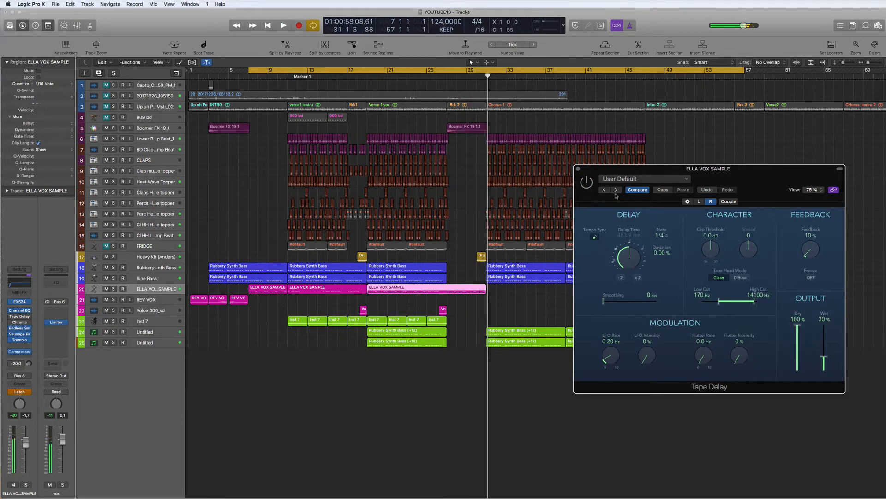
{"action": "left_click", "coordinate": [578, 170]}
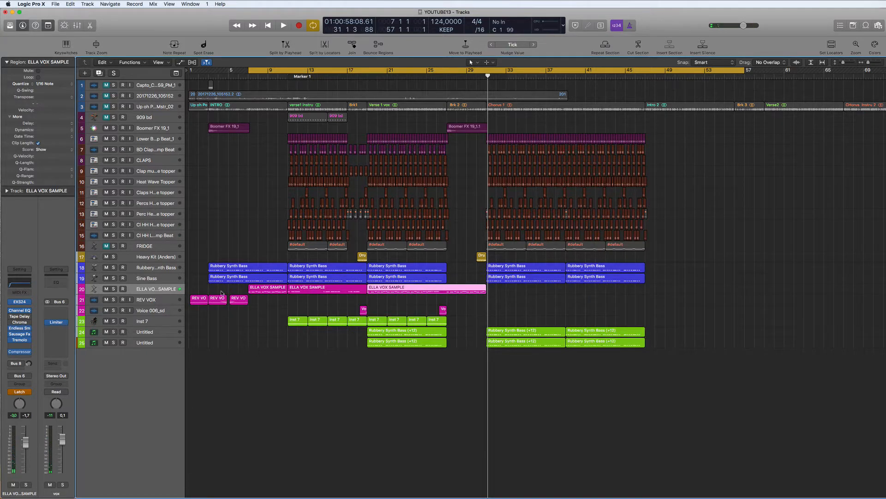
- Show track automation in the arrangement and set the ELLA VOX SAMPLE track's automation mode to Read
{"action": "key", "text": "space"}
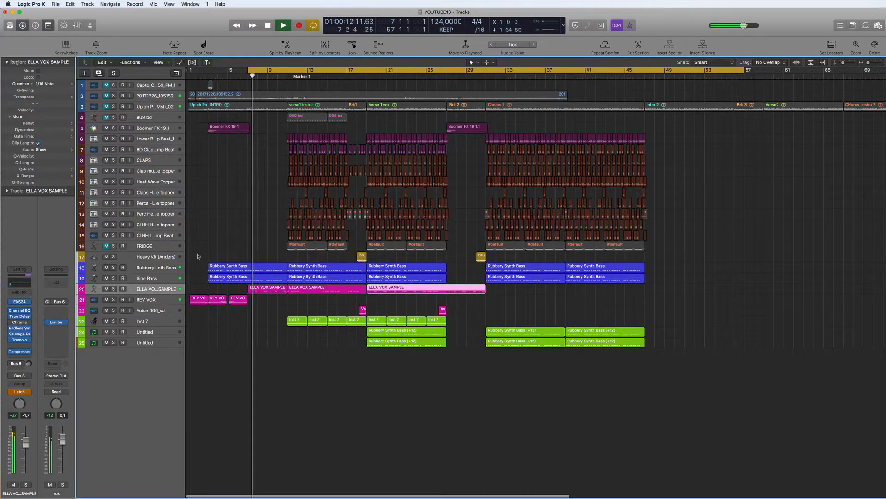
{"action": "left_click", "coordinate": [181, 62]}
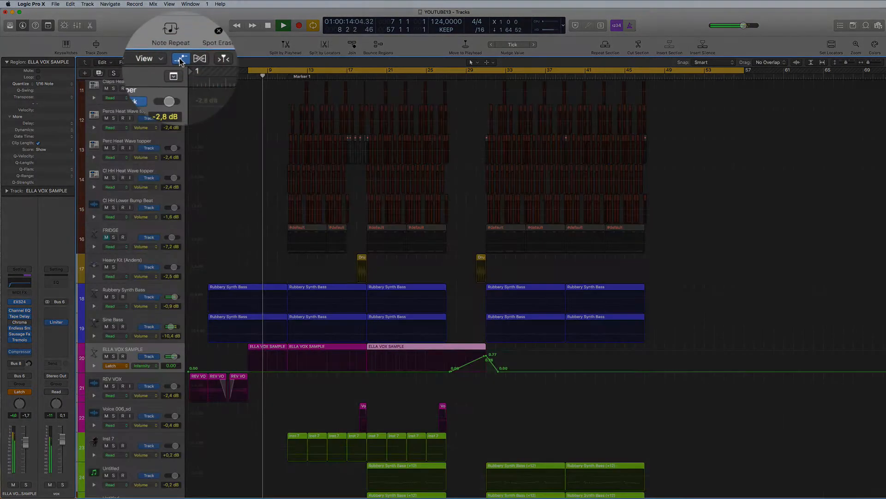
{"action": "key", "text": "space"}
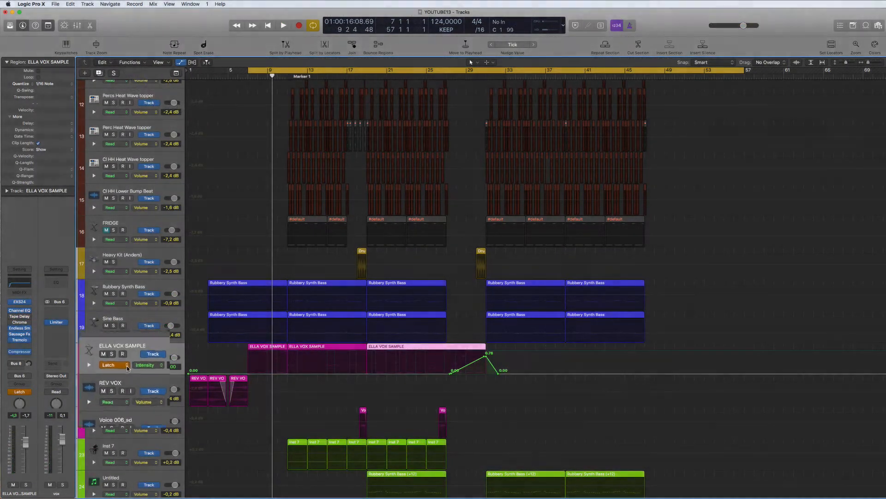
{"action": "left_click", "coordinate": [115, 366]}
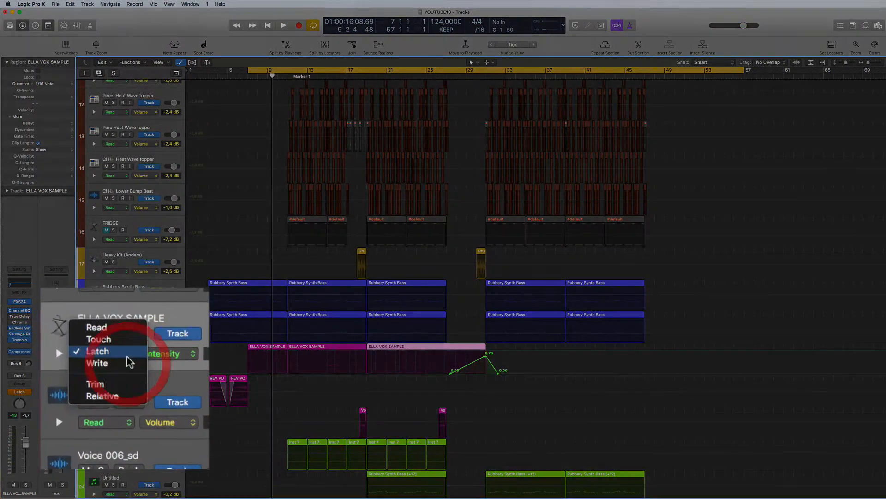
{"action": "left_click", "coordinate": [108, 328]}
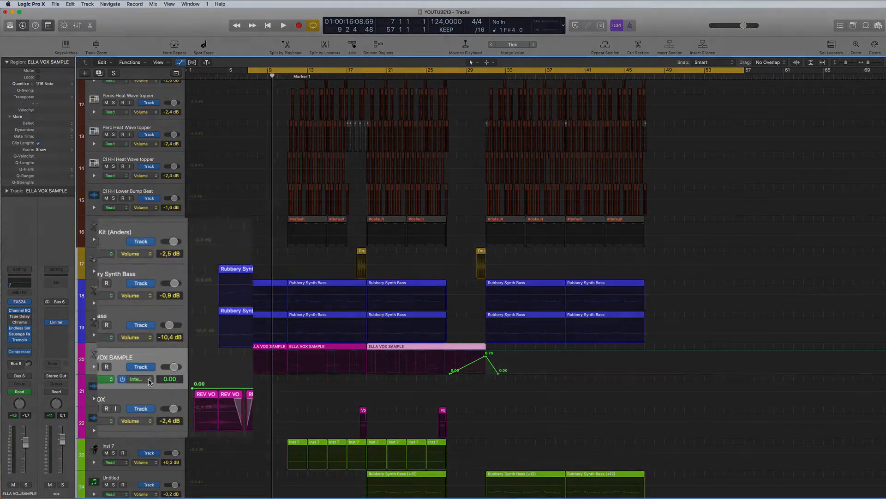
- Display the Insert 3 Bypass (Tape Delay) automation lane on the ELLA VOX SAMPLE track and play back the section to check it
{"action": "left_click", "coordinate": [143, 391]}
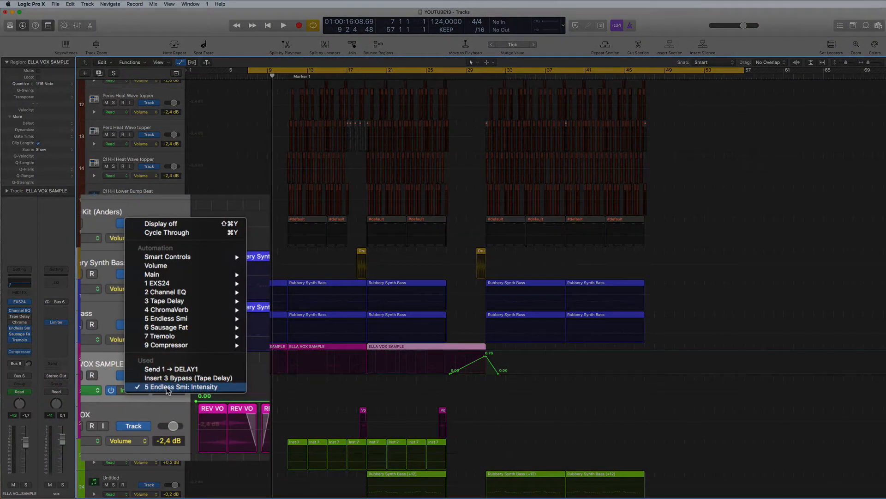
{"action": "left_click", "coordinate": [196, 379]}
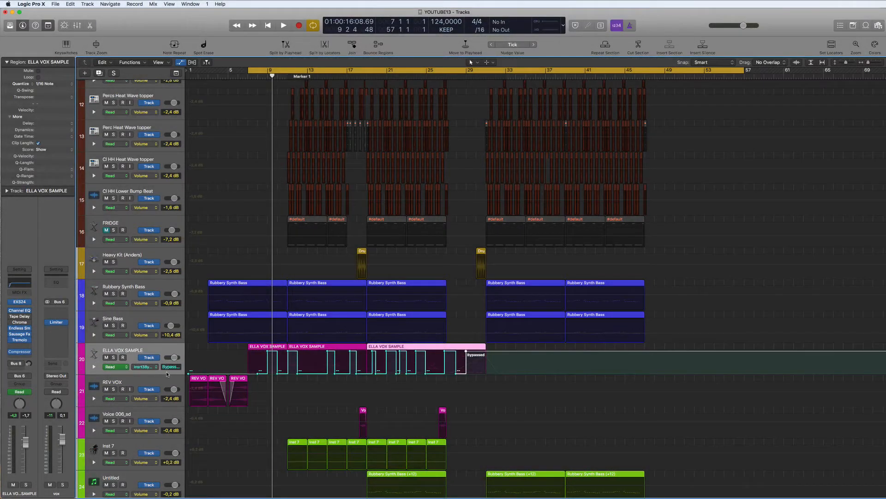
{"action": "key", "text": "space"}
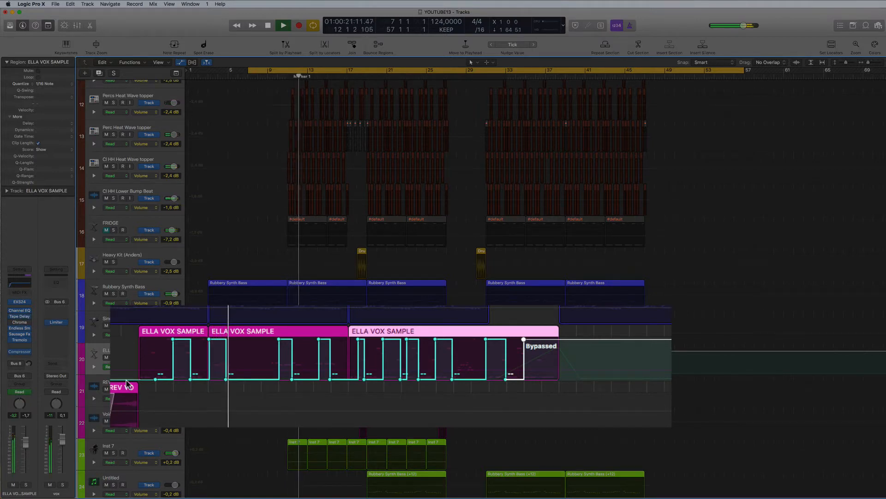
{"action": "key", "text": "super+Right"}
{"action": "key", "text": "super+Right"}
{"action": "key", "text": "space"}
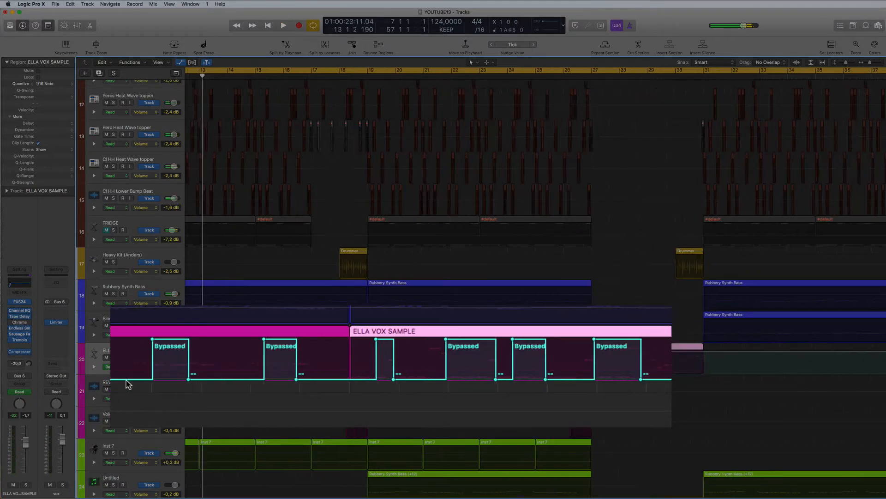
{"action": "scroll", "coordinate": [126, 380], "scroll_direction": "left", "scroll_amount": 5}
{"action": "key", "text": "super+Right"}
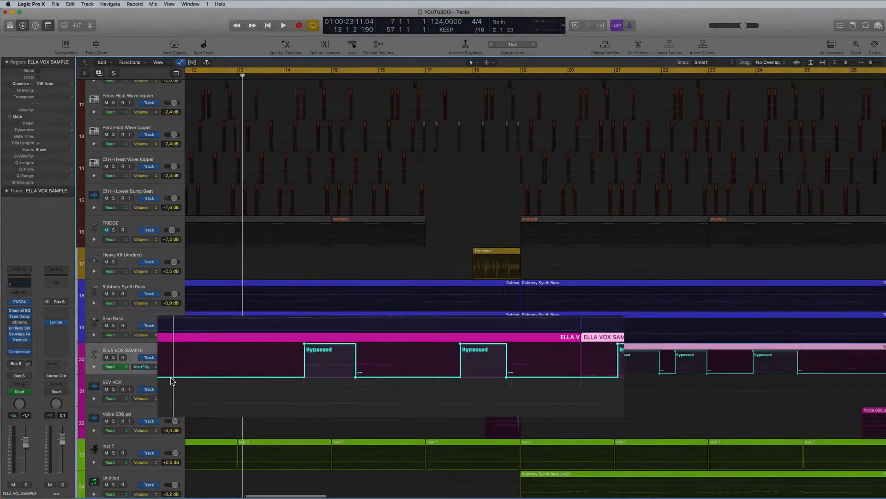
- Enable Snap Automation with the Automatic grid value for the recorded bypass points
{"action": "scroll", "coordinate": [170, 380], "scroll_direction": "left", "scroll_amount": 10}
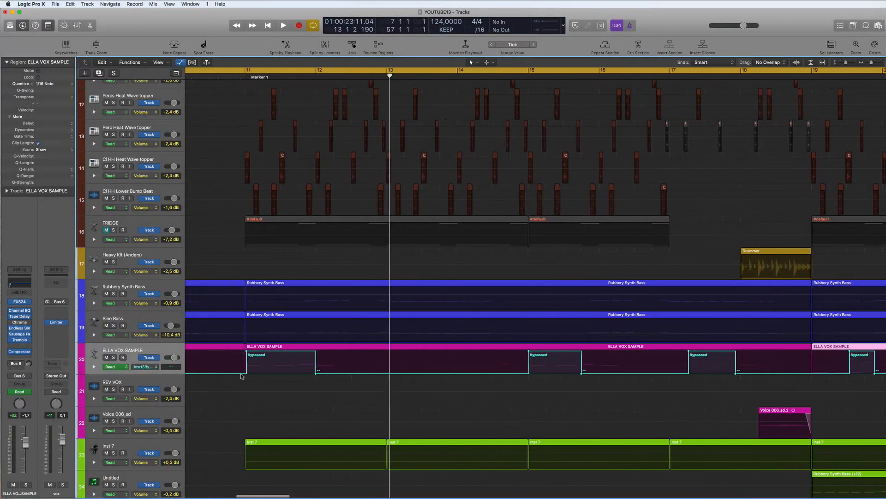
{"action": "scroll", "coordinate": [241, 376], "scroll_direction": "left", "scroll_amount": 8}
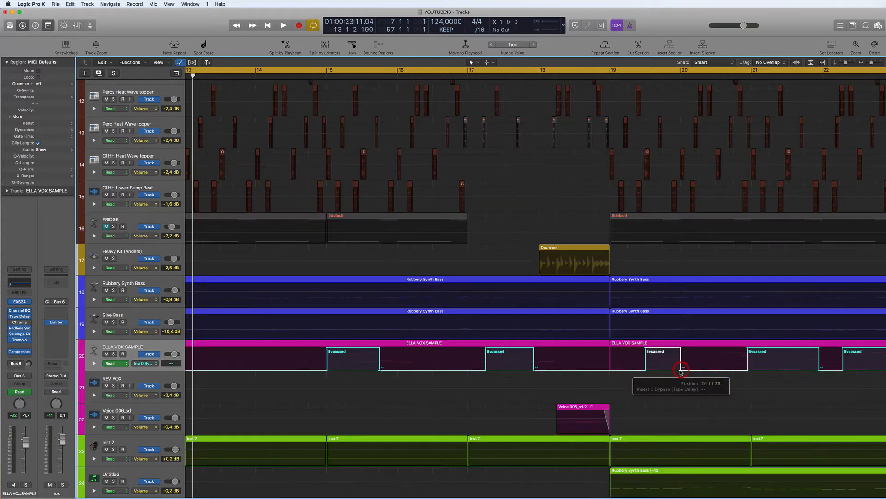
{"action": "scroll", "coordinate": [720, 374], "scroll_direction": "down", "scroll_amount": 1}
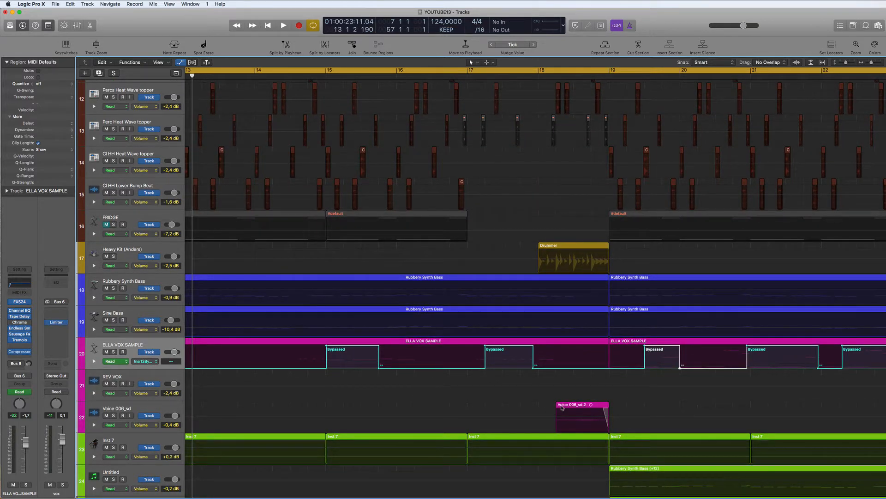
{"action": "left_click", "coordinate": [733, 62]}
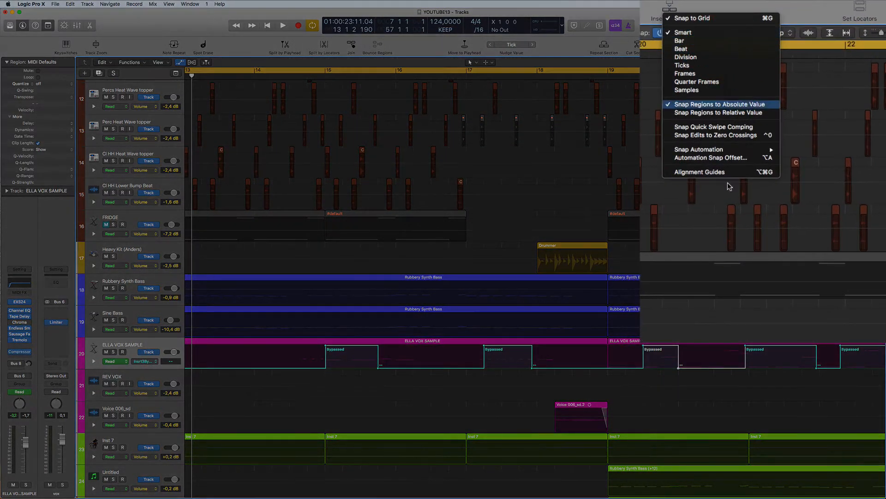
{"action": "mouse_move", "coordinate": [769, 152]}
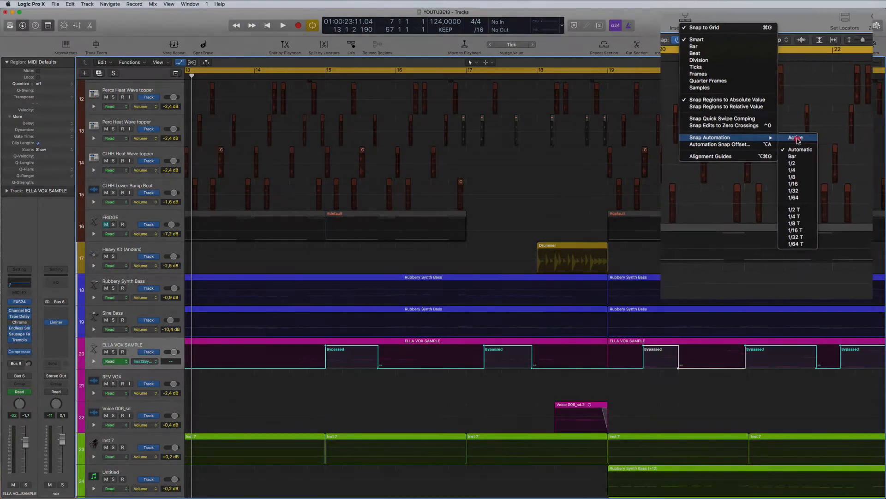
{"action": "left_click", "coordinate": [804, 150]}
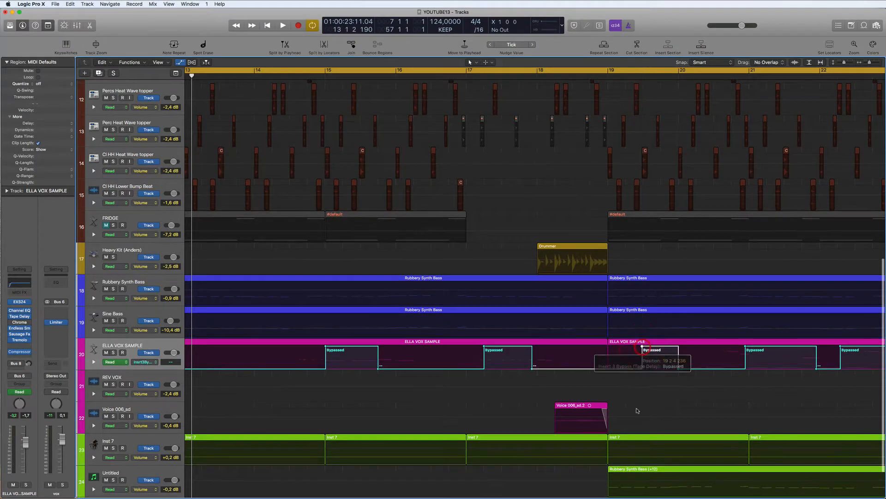
- Align the Tape Delay bypass points between bars 15 and 20 to the grid, with bypass blocks ending at bars 18 and 20
{"action": "left_click", "coordinate": [679, 370]}
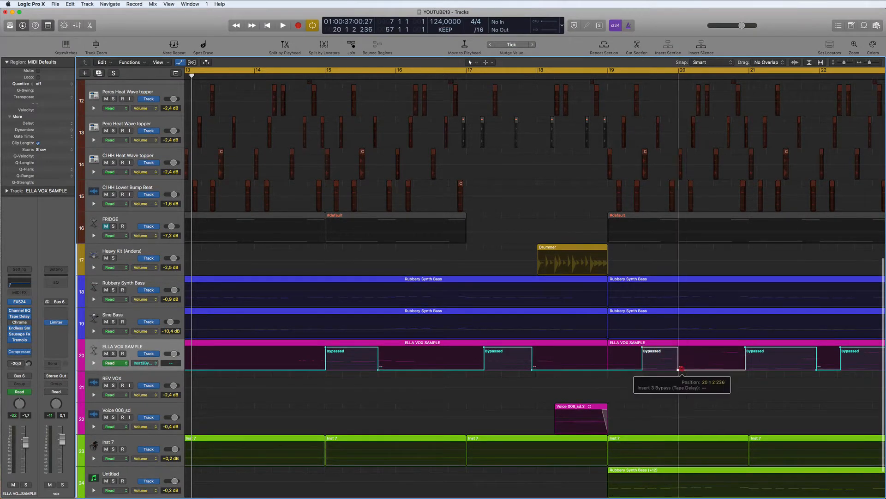
{"action": "left_click_drag", "start_coordinate": [682, 368], "coordinate": [678, 369]}
{"action": "scroll", "coordinate": [496, 375], "scroll_direction": "right", "scroll_amount": 3}
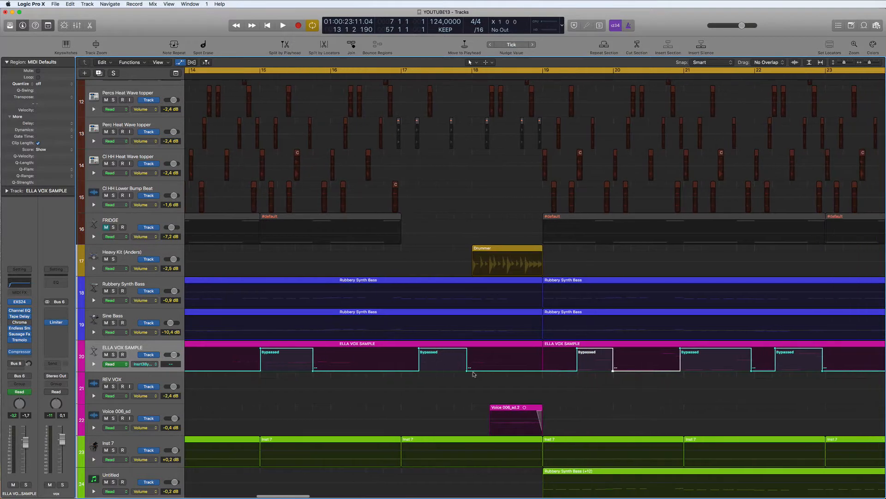
{"action": "left_click_drag", "start_coordinate": [467, 373], "coordinate": [472, 371]}
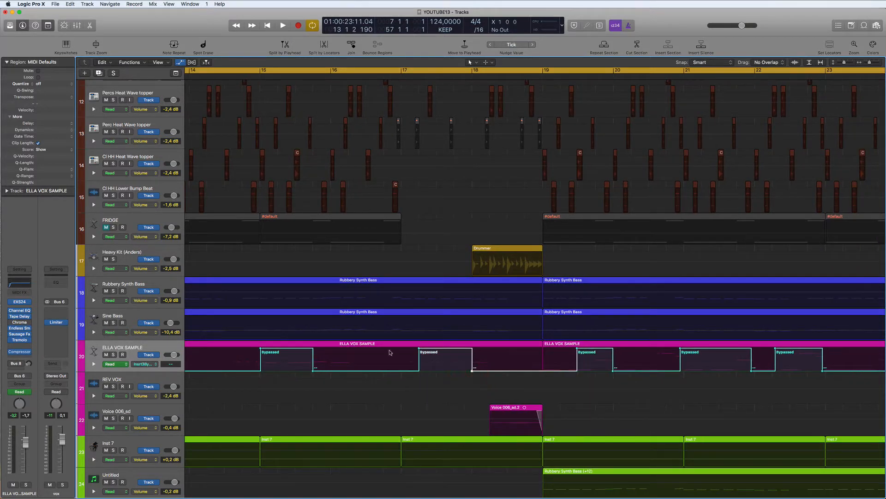
{"action": "mouse_move", "coordinate": [313, 371]}
{"action": "left_mouse_down"}
{"action": "mouse_move", "coordinate": [323, 371]}
{"action": "mouse_move", "coordinate": [310, 371]}
{"action": "left_mouse_up"}
{"action": "left_click", "coordinate": [267, 389]}
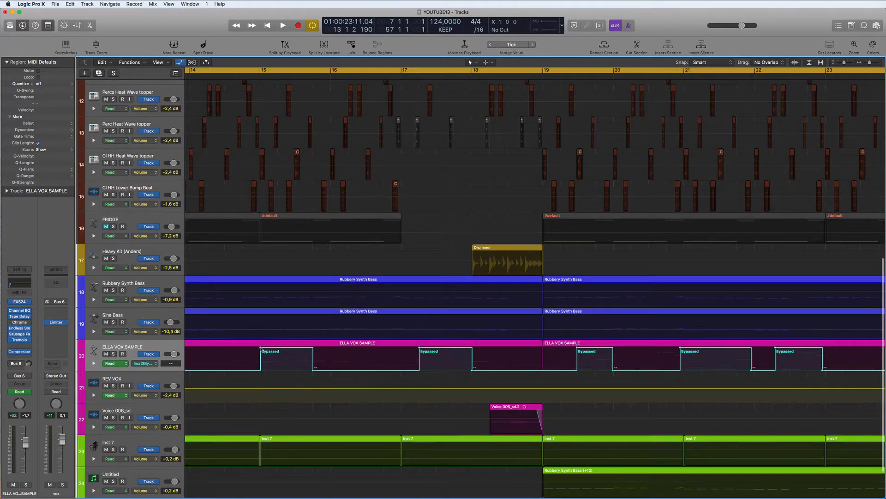
{"action": "left_click_drag", "start_coordinate": [261, 351], "coordinate": [259, 349]}
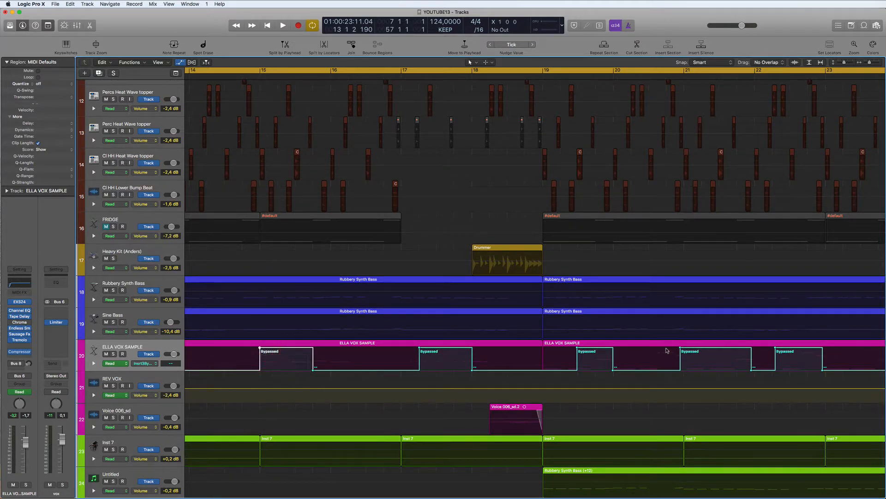
- Align the two bypass blocks between bars 21 and 23 to the grid, ending the second one at position 22 4 4 236
{"action": "left_click_drag", "start_coordinate": [680, 350], "coordinate": [684, 350]}
{"action": "left_click_drag", "start_coordinate": [750, 371], "coordinate": [772, 349]}
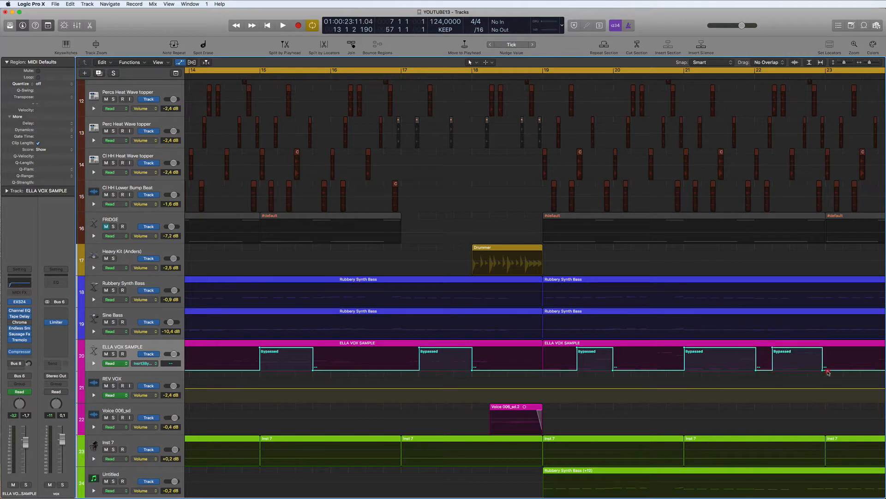
{"action": "left_click_drag", "start_coordinate": [823, 370], "coordinate": [827, 371]}
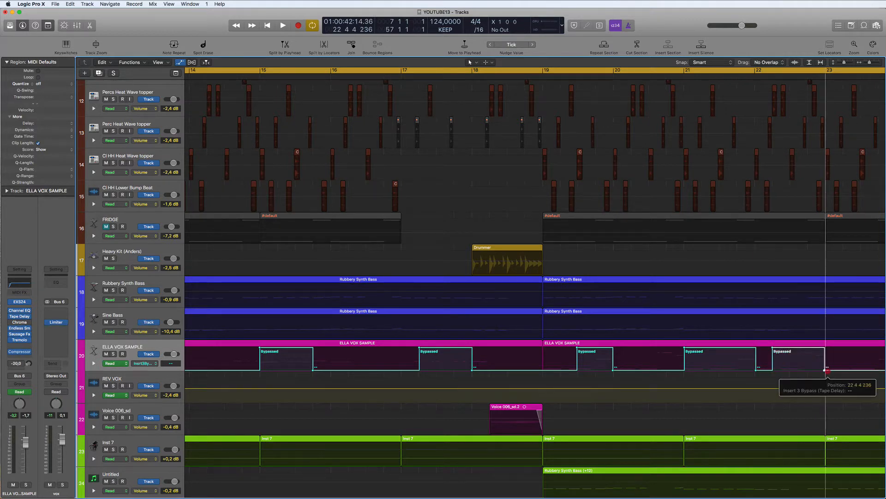
{"action": "scroll", "coordinate": [617, 379], "scroll_direction": "right", "scroll_amount": 5}
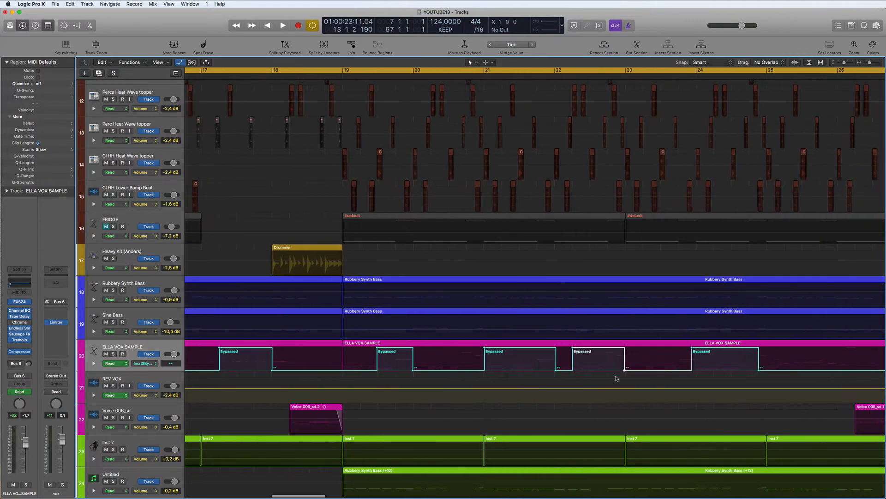
{"action": "mouse_move", "coordinate": [625, 370]}
{"action": "left_mouse_down"}
{"action": "mouse_move", "coordinate": [643, 370]}
{"action": "mouse_move", "coordinate": [624, 370]}
{"action": "left_mouse_up"}
- Snap one bypass block to bars 24 to 25 and align the following block to the grid, ending it at bar 28
{"action": "left_click_drag", "start_coordinate": [692, 348], "coordinate": [696, 349]}
{"action": "scroll", "coordinate": [536, 377], "scroll_direction": "right", "scroll_amount": 5}
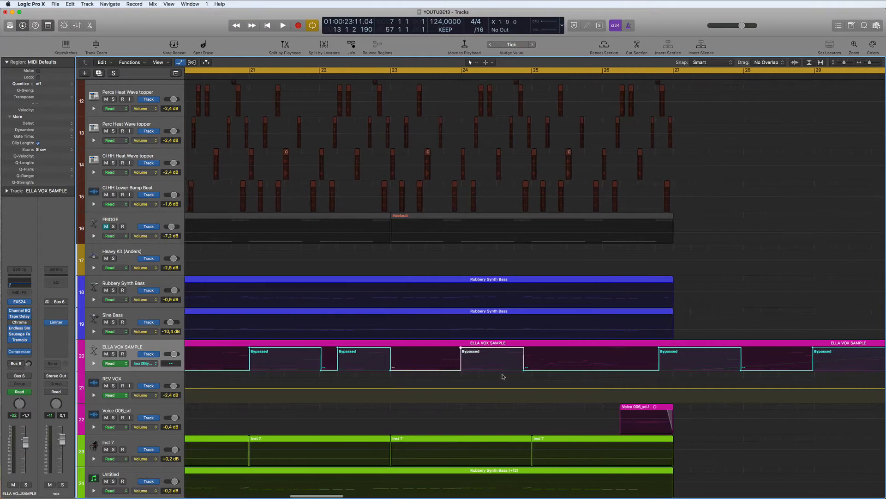
{"action": "left_click_drag", "start_coordinate": [523, 370], "coordinate": [529, 370]}
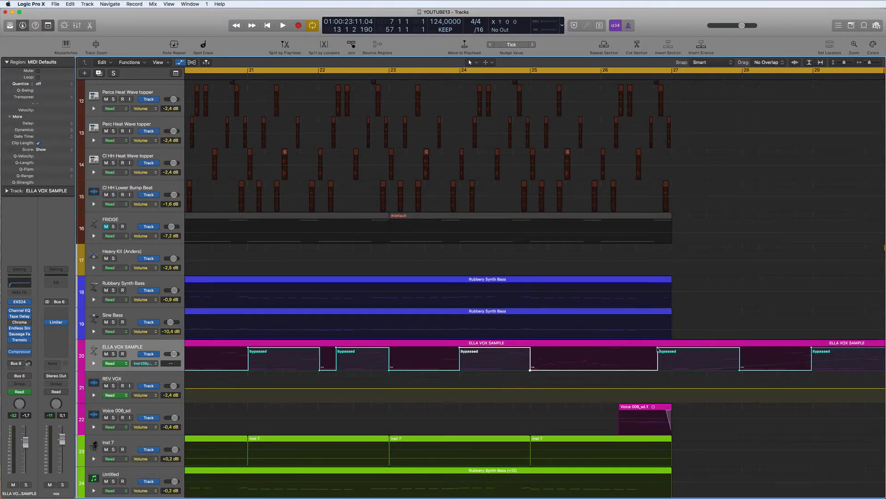
{"action": "left_click_drag", "start_coordinate": [657, 350], "coordinate": [654, 350]}
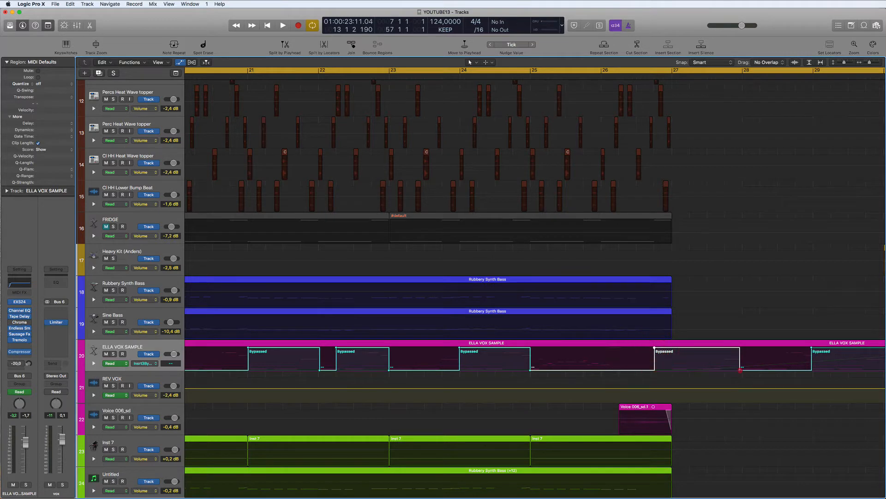
{"action": "left_click_drag", "start_coordinate": [741, 370], "coordinate": [743, 369]}
{"action": "scroll", "coordinate": [710, 365], "scroll_direction": "right", "scroll_amount": 10}
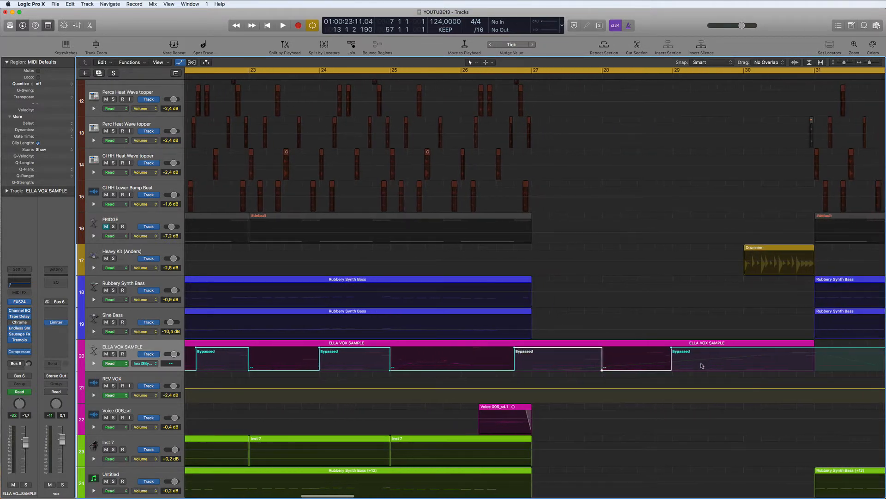
- Set the automation point near bar 8 to Bypassed at position 7 4 4 236 and play back the section
{"action": "key", "text": "space"}
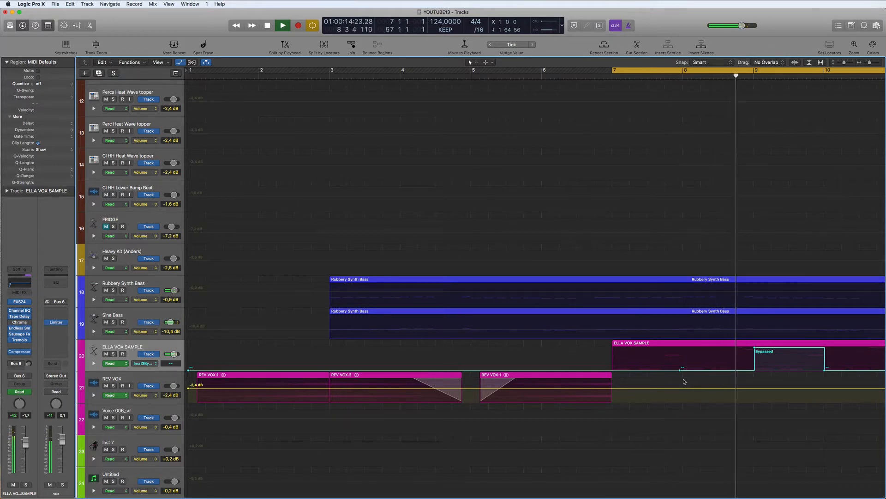
{"action": "key", "text": "space"}
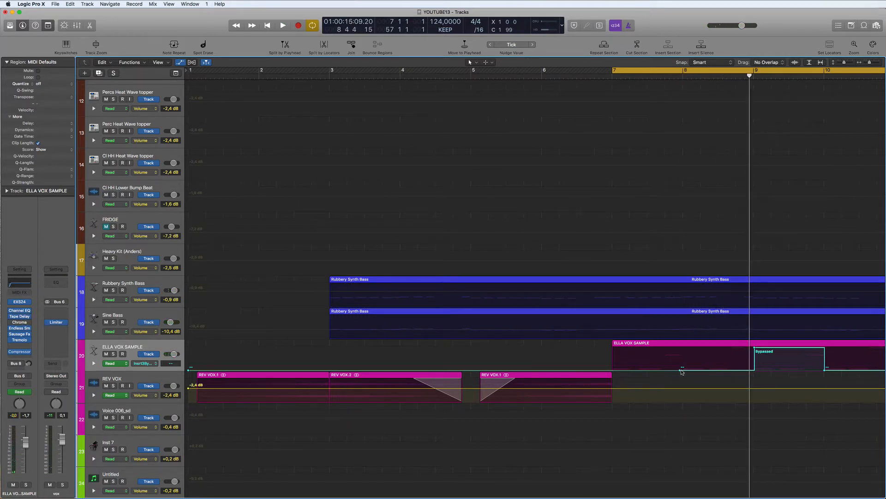
{"action": "left_click", "coordinate": [684, 370]}
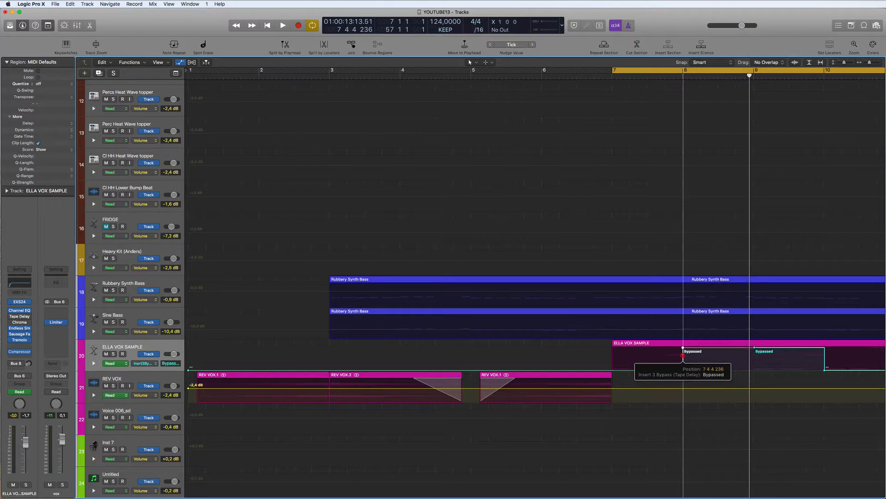
{"action": "key", "text": "space"}
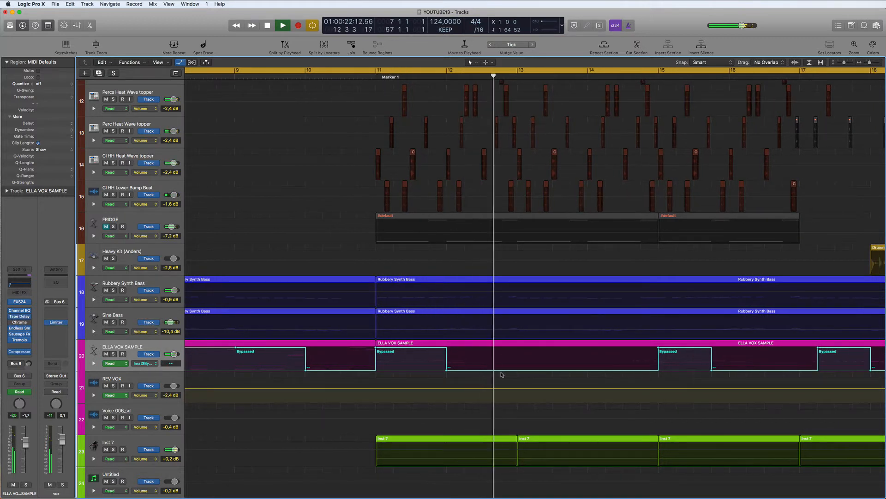
{"action": "key", "text": "space"}
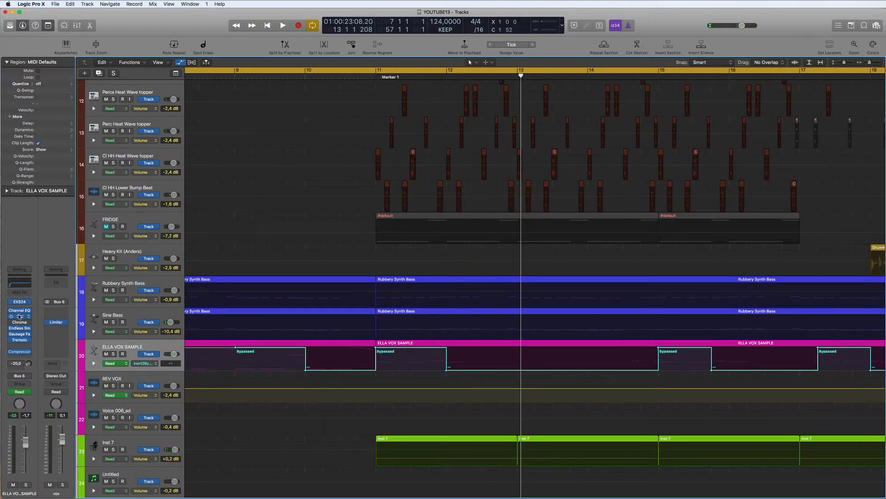
- Inspect the Tape Delay feedback setting on the ELLA VOX SAMPLE track and listen to the section again
{"action": "left_click", "coordinate": [19, 317]}
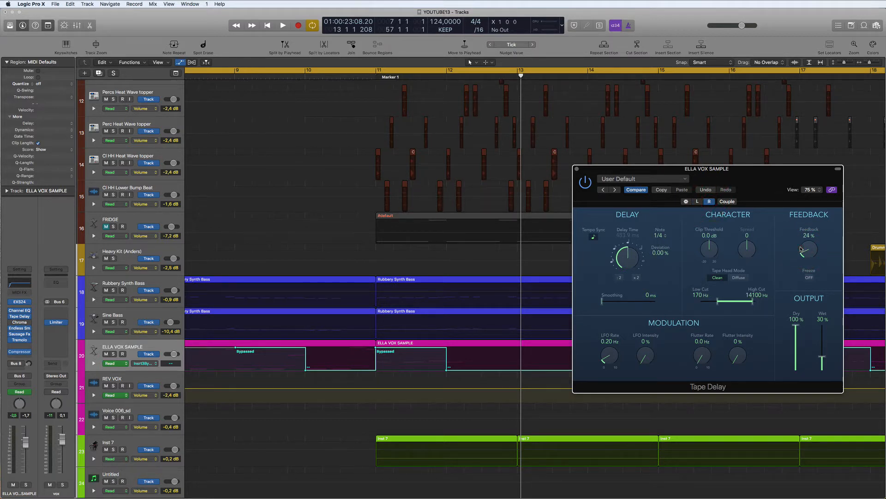
{"action": "left_click", "coordinate": [576, 170]}
{"action": "key", "text": "space"}
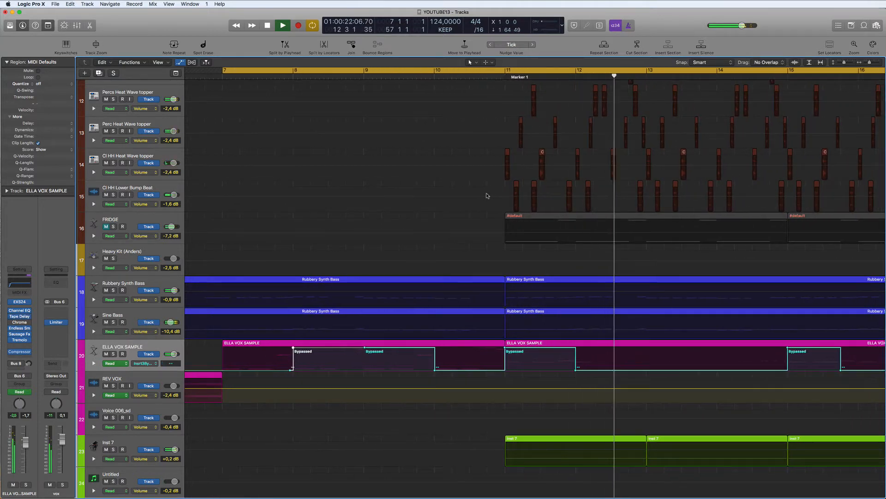
{"action": "key", "text": "space"}
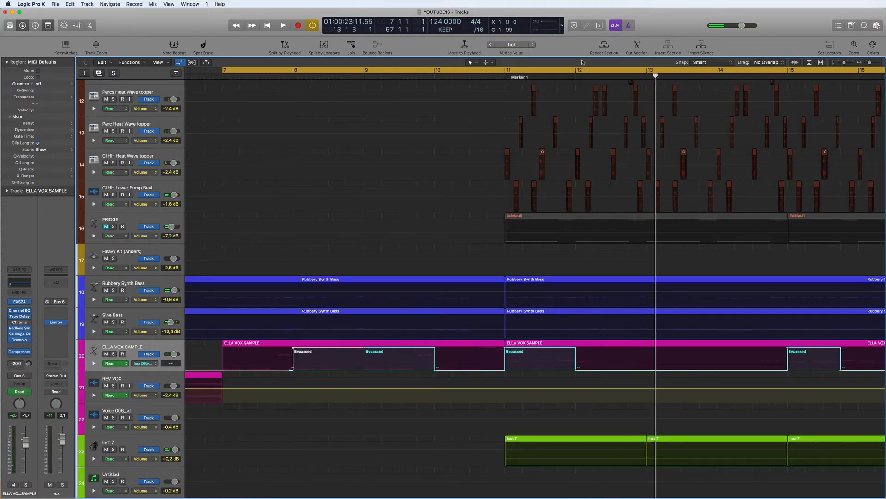
- Set the cycle range from 11 1 1 1 to 15 2 1 1 and start playback of that section
{"action": "left_click", "coordinate": [583, 71]}
{"action": "left_click_drag", "start_coordinate": [510, 72], "coordinate": [805, 72]}
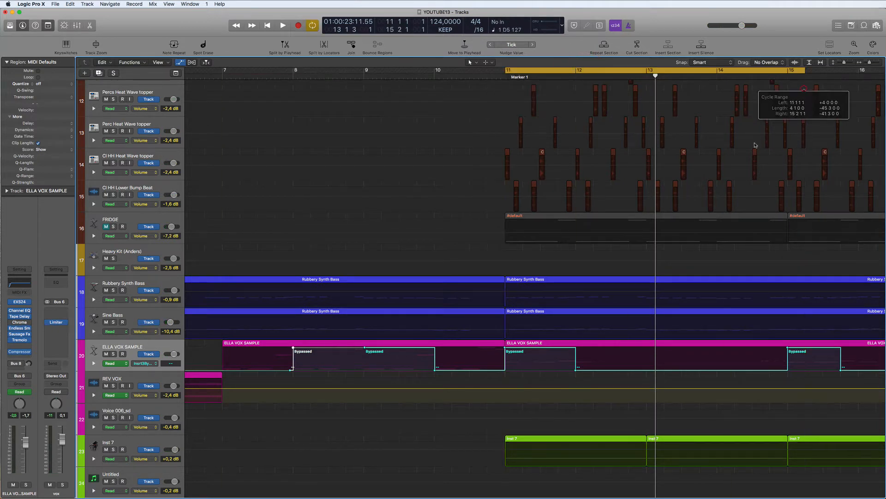
{"action": "key", "text": "space"}
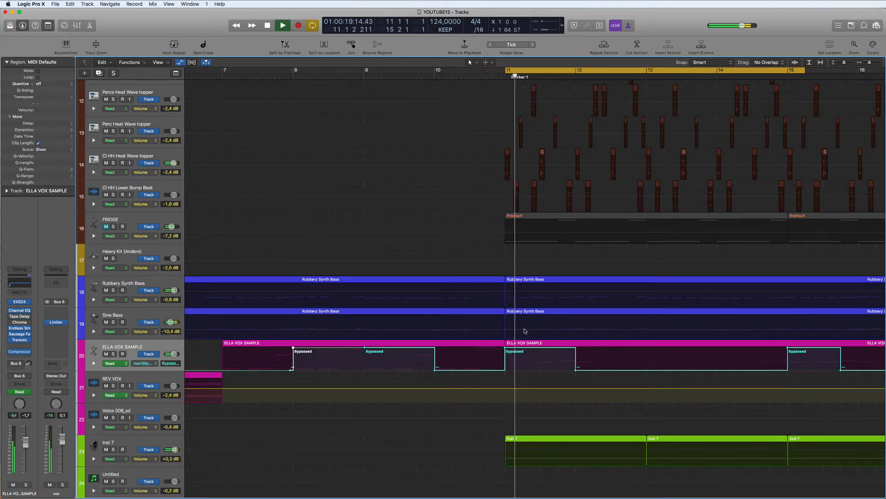
{"action": "key", "text": "space"}
- Adjust the Tape Delay's feedback during playback, with the right channel at 40%, and listen to the cycled section
{"action": "left_click", "coordinate": [20, 317]}
{"action": "key", "text": "space"}
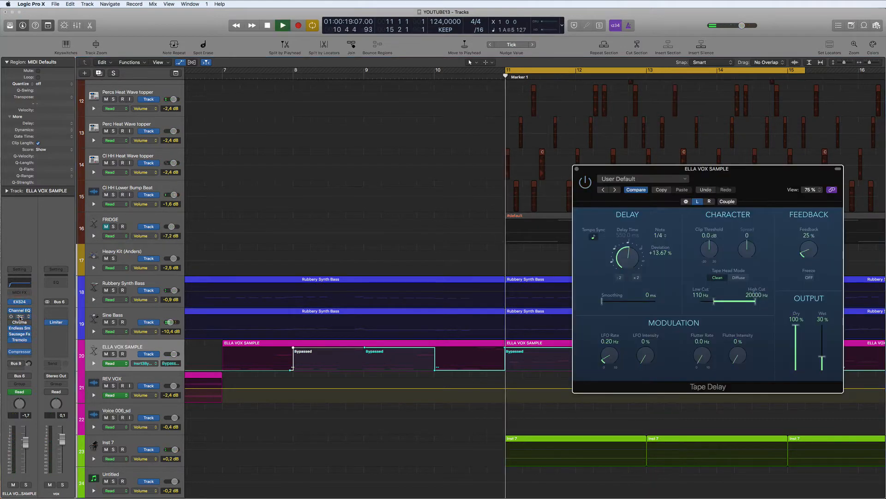
{"action": "mouse_move", "coordinate": [805, 251]}
{"action": "left_mouse_down"}
{"action": "mouse_move", "coordinate": [797, 259]}
{"action": "mouse_move", "coordinate": [792, 251]}
{"action": "left_mouse_up"}
{"action": "left_click", "coordinate": [710, 201]}
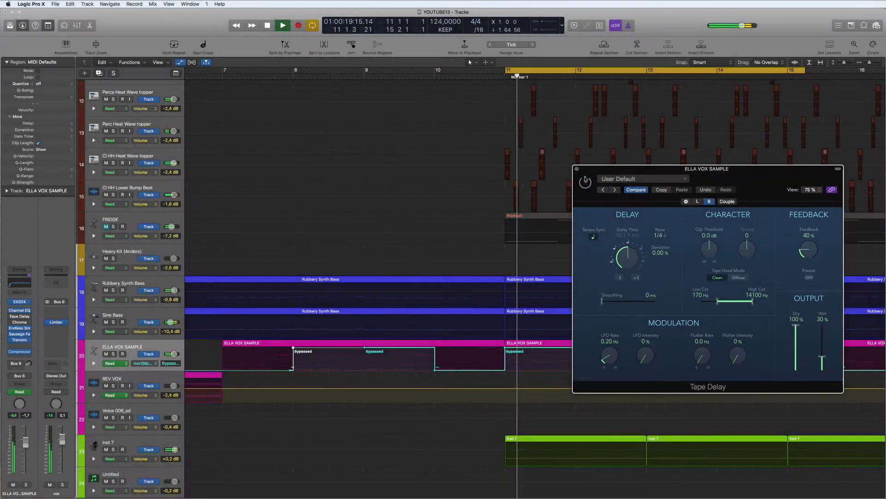
{"action": "left_click", "coordinate": [576, 168]}
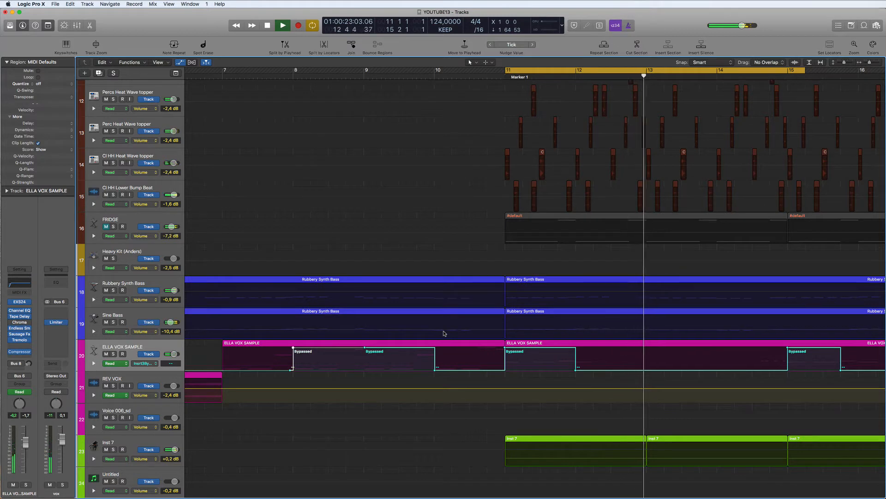
{"action": "key", "text": "space"}
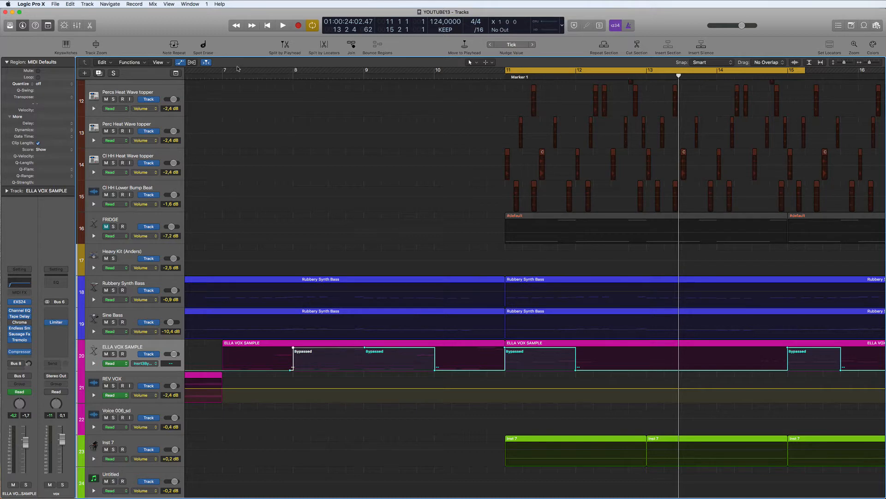
- Hide the track automation in the arrangement and play back the cycled section
{"action": "left_click", "coordinate": [180, 63]}
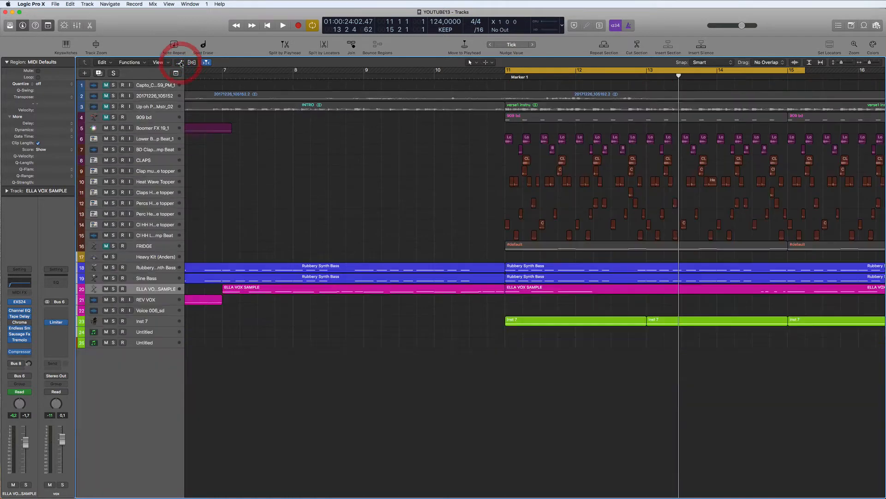
{"action": "left_click", "coordinate": [378, 205], "text": "ctrl+alt"}
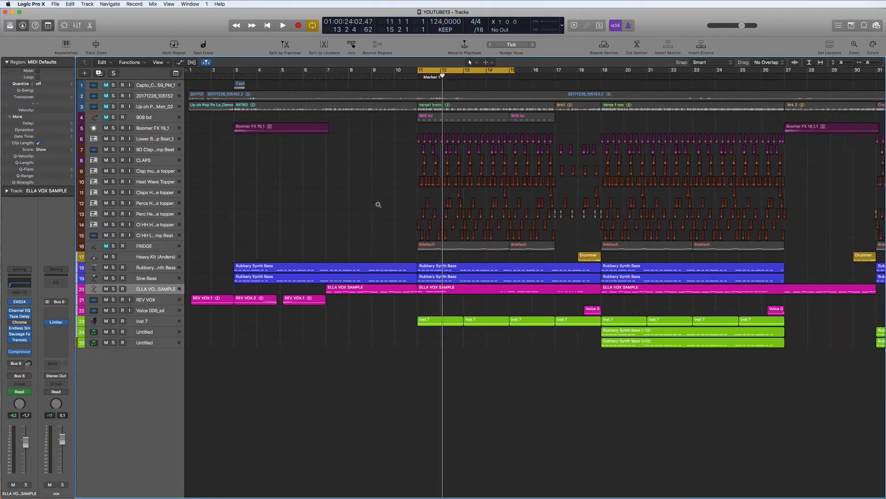
{"action": "key", "text": "space"}
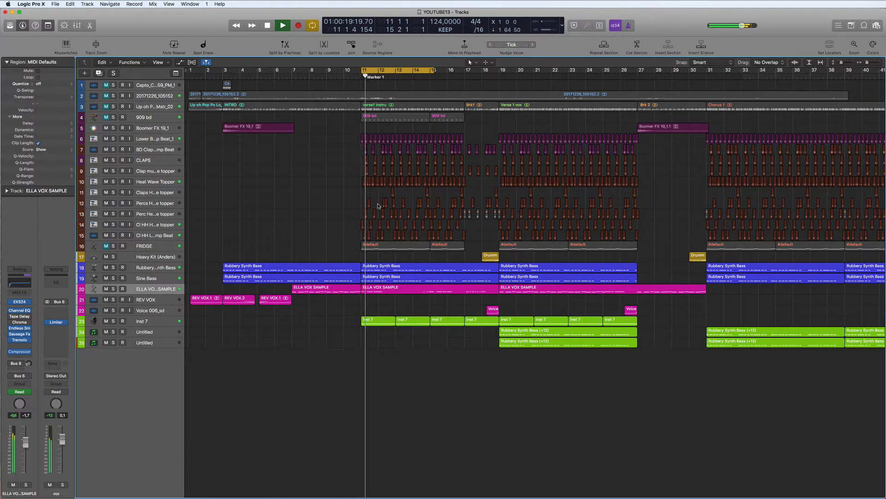
- Switch off cycling and play the arrangement onward from bar 11
{"action": "key", "text": "space"}
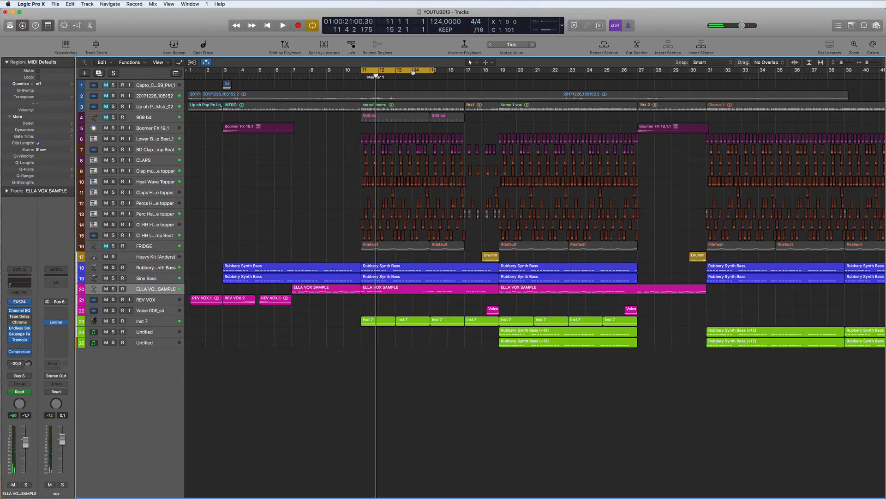
{"action": "key", "text": "space"}
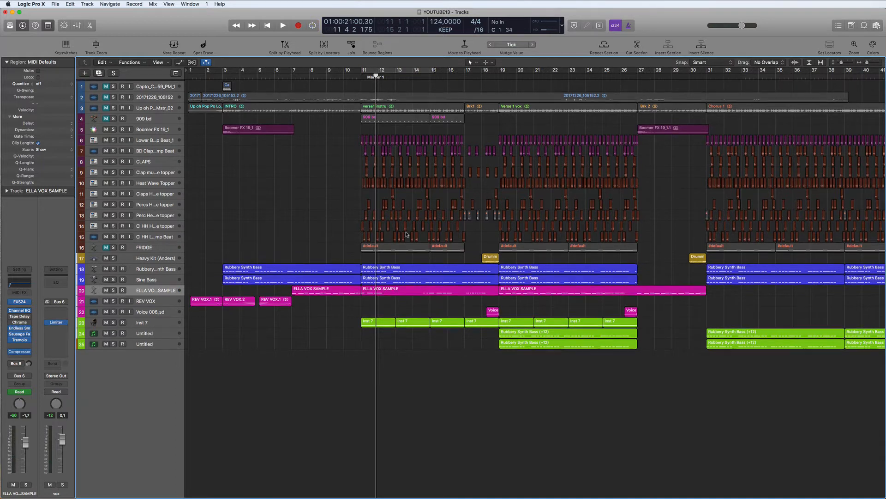
{"action": "scroll", "coordinate": [406, 234], "scroll_direction": "right", "scroll_amount": 10}
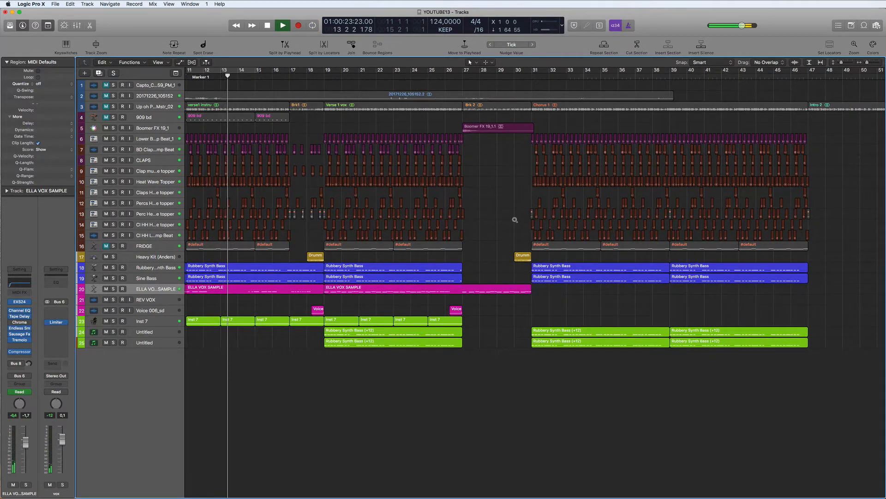
{"action": "key", "text": "super+Left"}
{"action": "key", "text": "super+Left"}
{"action": "key", "text": "super+Left"}
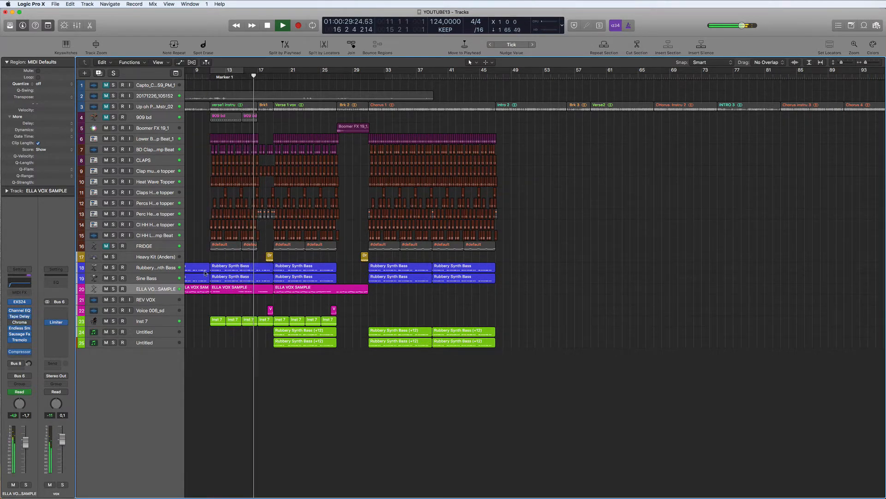
- Listen to the Inst 7 track soloed, stop playback and clear its solo
{"action": "left_click", "coordinate": [147, 321]}
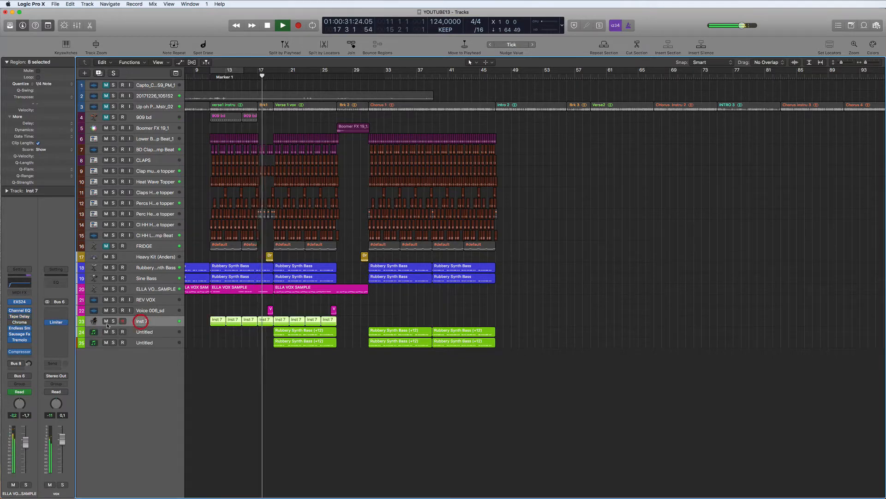
{"action": "left_click", "coordinate": [113, 321]}
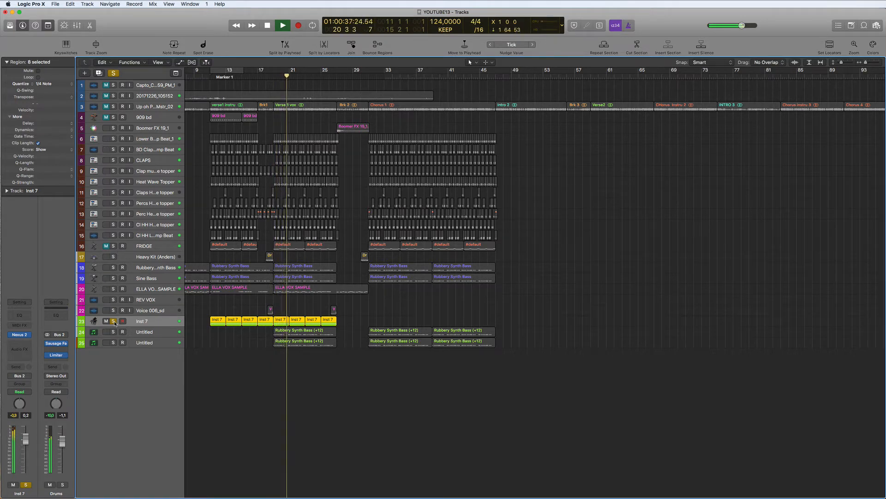
{"action": "key", "text": "space"}
{"action": "left_click", "coordinate": [113, 321]}
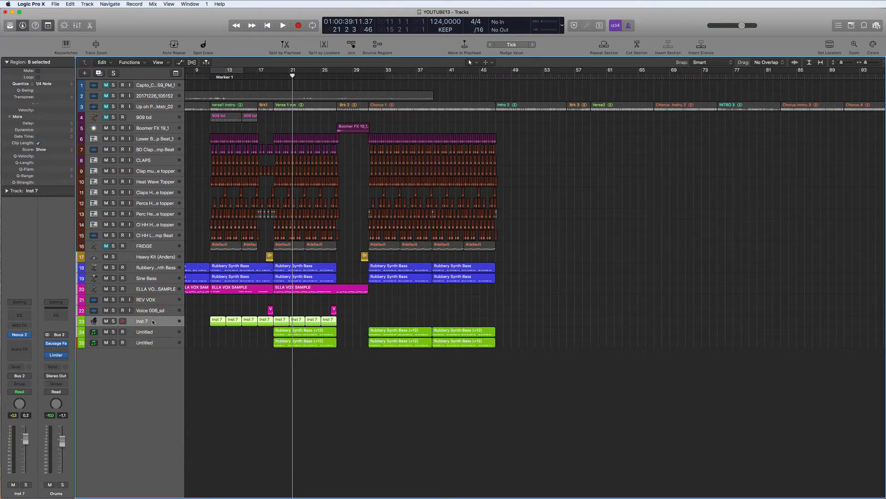
- Set the cycle range from 11 1 1 1 to 27 1 1 1, spanning the Inst 7 regions, and enlarge the track heights
{"action": "left_click_drag", "start_coordinate": [214, 70], "coordinate": [337, 70]}
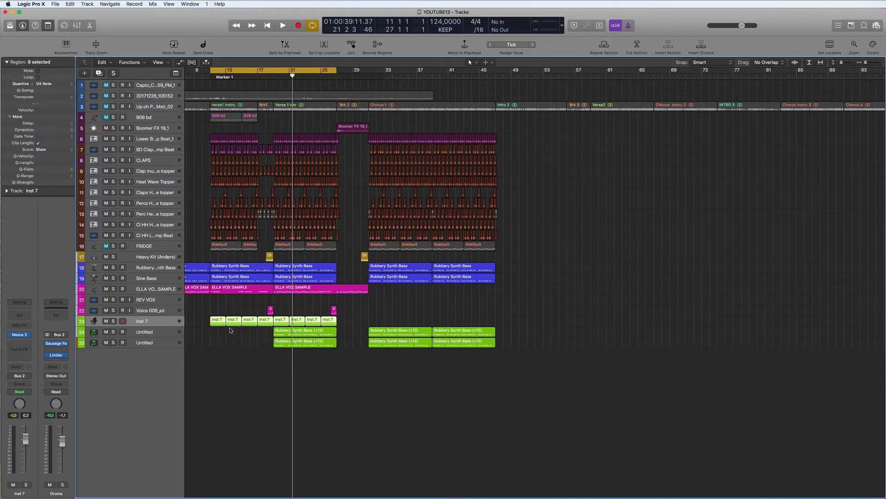
{"action": "key", "text": "super+Down"}
{"action": "key", "text": "super+Down"}
{"action": "key", "text": "super+Down"}
{"action": "key", "text": "super+Down"}
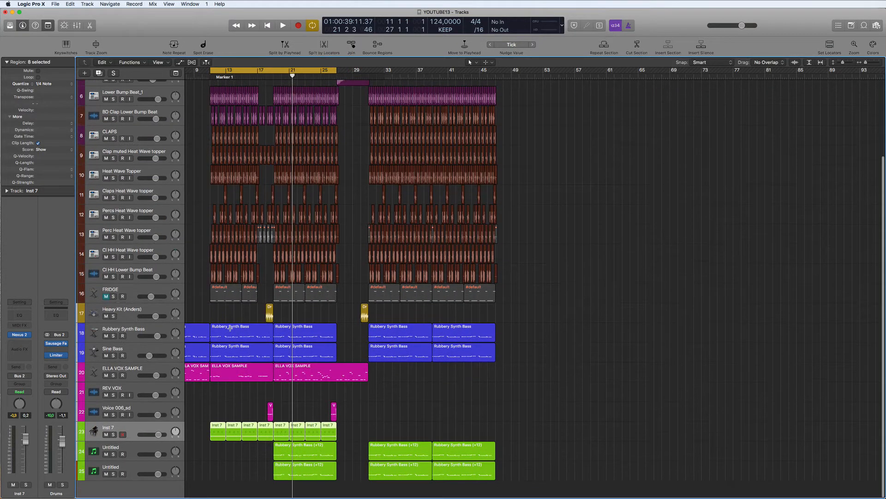
{"action": "key", "text": "super+Down"}
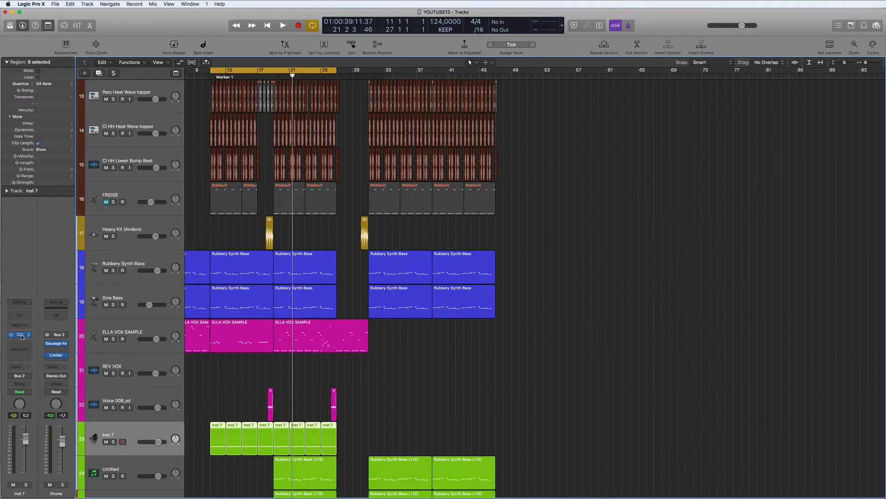
- Show the Nexus 2 instrument of Inst 7 beside the regions, solo the track and audition the cycled section
{"action": "left_click", "coordinate": [21, 337]}
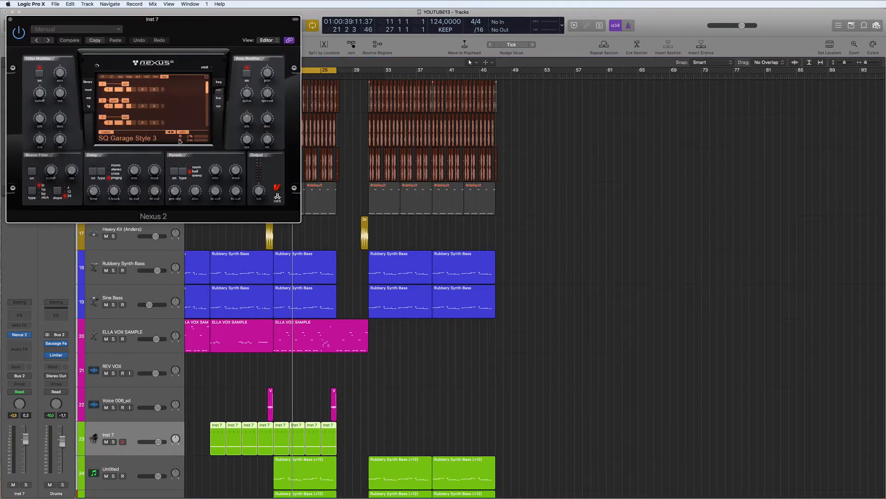
{"action": "left_click_drag", "start_coordinate": [219, 35], "coordinate": [746, 157]}
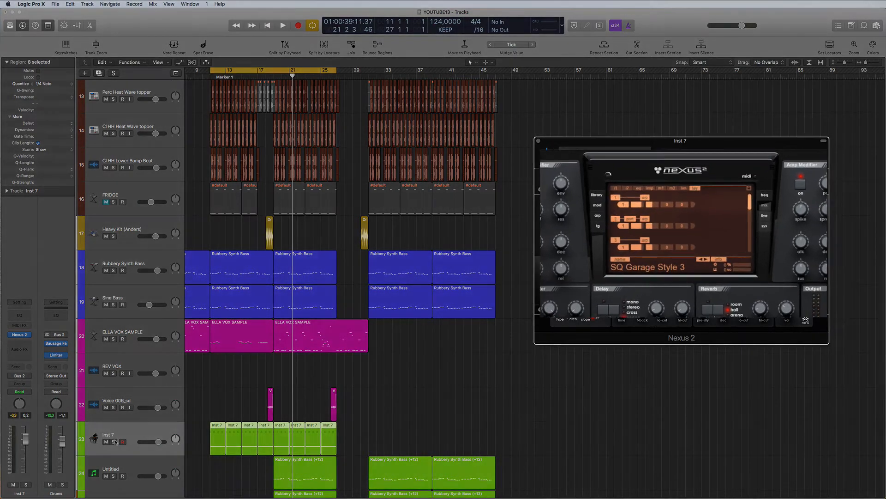
{"action": "left_click", "coordinate": [113, 441]}
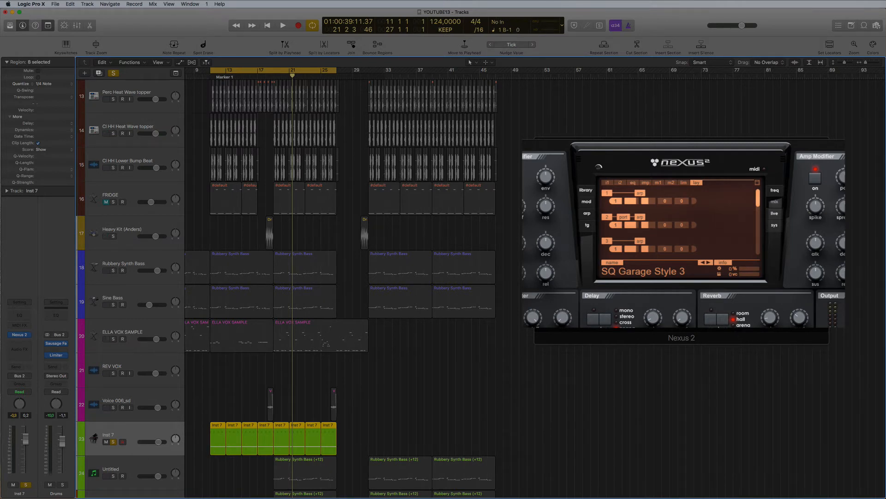
{"action": "key", "text": "space"}
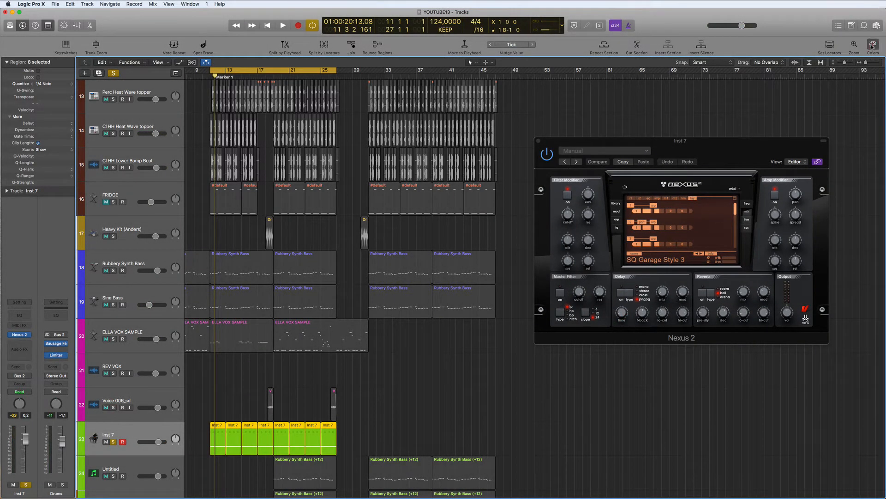
- Recolor the Inst 7 regions and their track dark brown using the color palette
{"action": "left_click", "coordinate": [872, 45]}
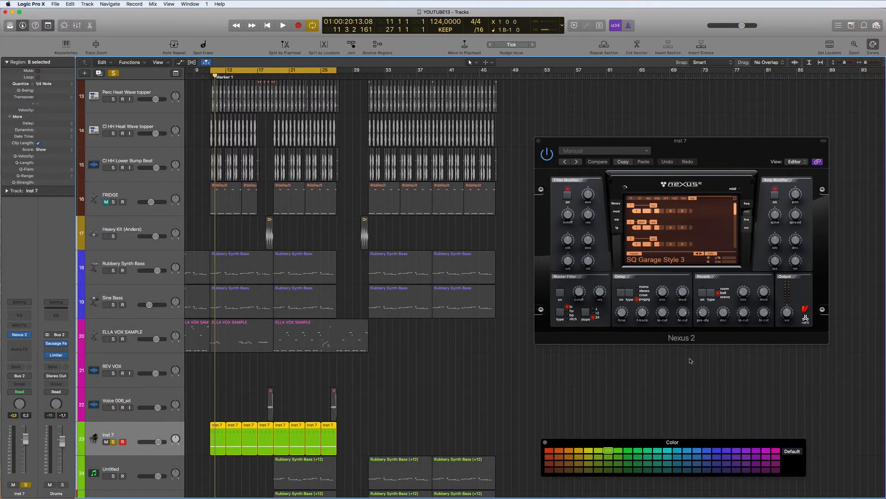
{"action": "left_click", "coordinate": [548, 470]}
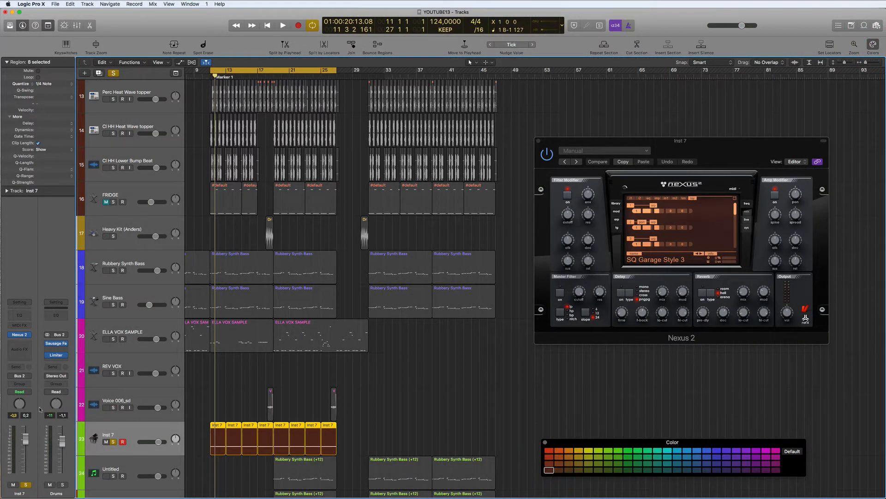
{"action": "left_click", "coordinate": [550, 469], "text": "super"}
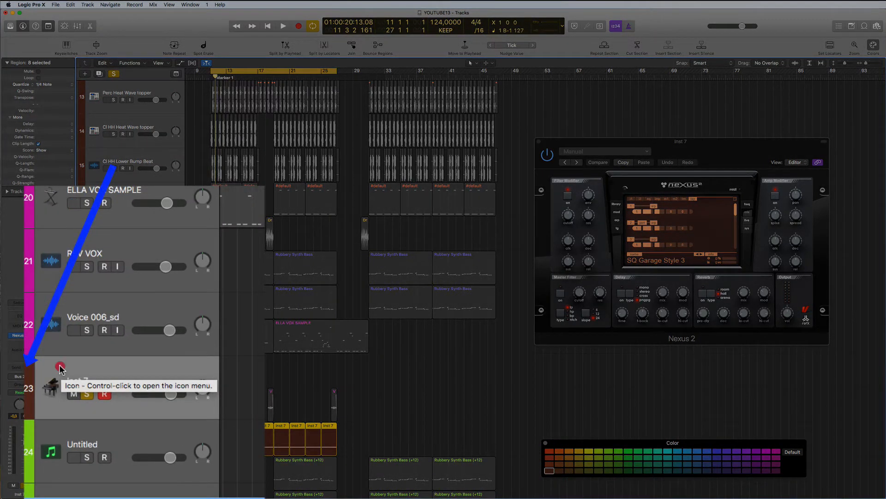
- Try hiding the Color Bars in the track header configuration, then switch them back on
{"action": "right_click", "coordinate": [93, 434]}
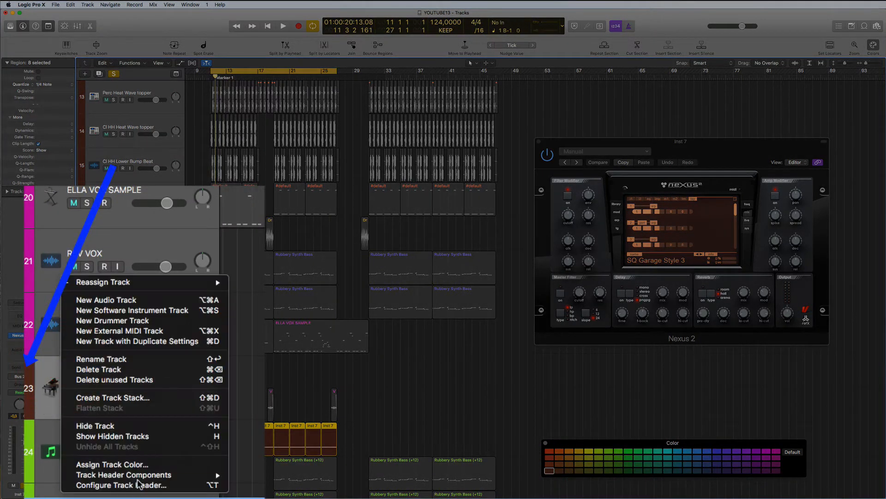
{"action": "left_click", "coordinate": [138, 484]}
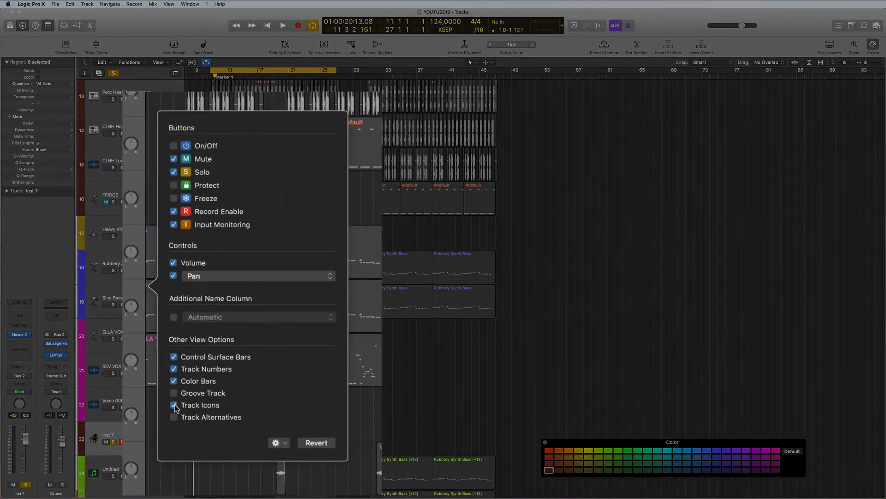
{"action": "left_click", "coordinate": [193, 359]}
{"action": "left_click", "coordinate": [193, 359]}
{"action": "left_click", "coordinate": [174, 381]}
{"action": "left_click", "coordinate": [174, 381]}
{"action": "left_click", "coordinate": [174, 381]}
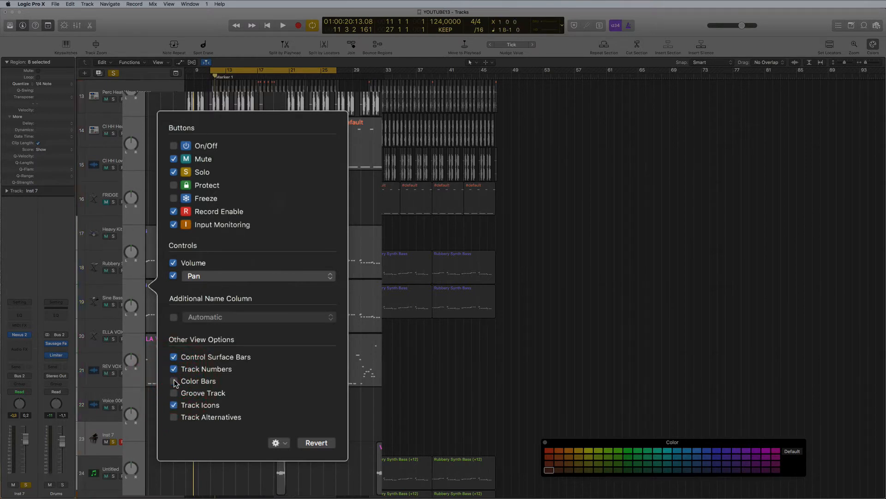
{"action": "left_click", "coordinate": [174, 380]}
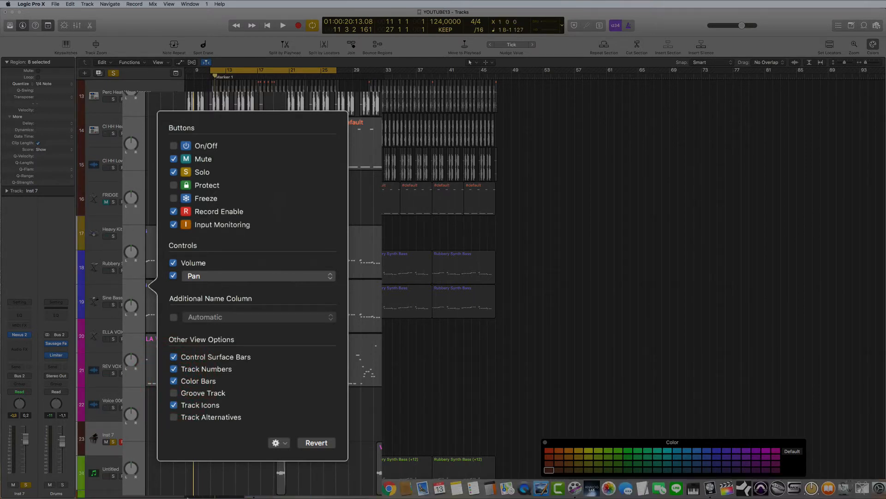
- Compare the FRIDGE track's color with its channel strip in the Mixer, then close the instrument window and the Mixer
{"action": "left_click", "coordinate": [77, 25]}
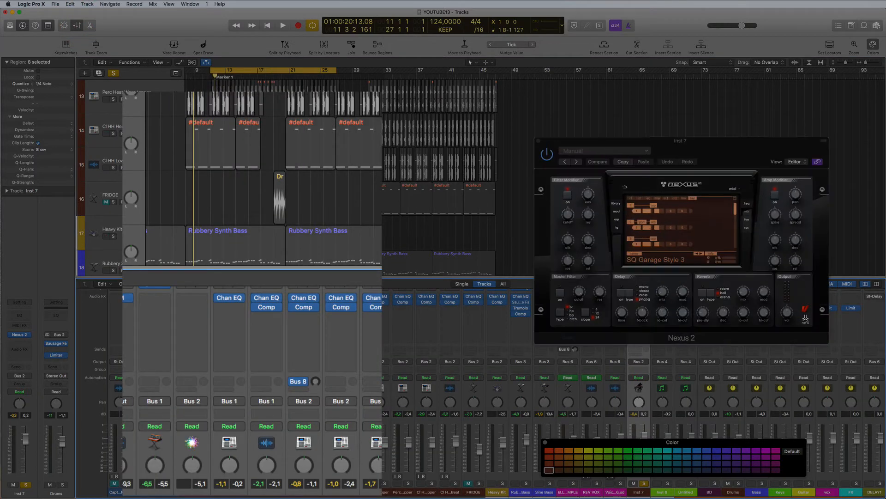
{"action": "left_click", "coordinate": [474, 493]}
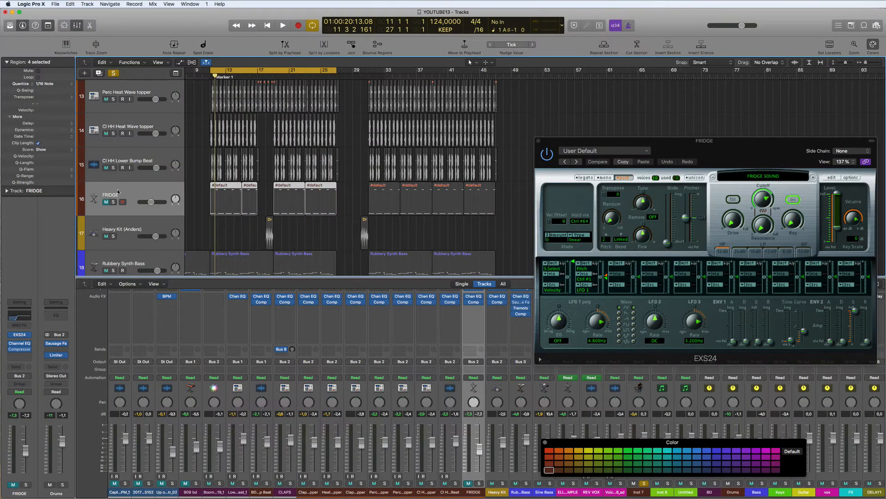
{"action": "left_click", "coordinate": [538, 141]}
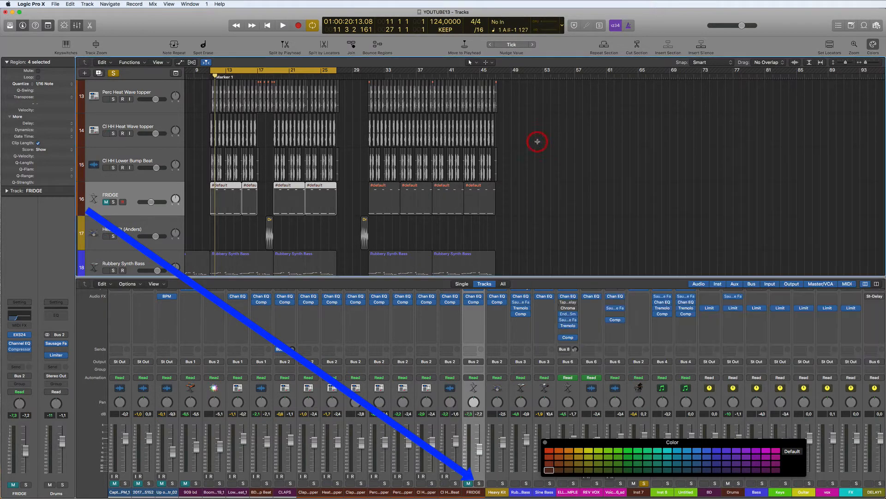
{"action": "left_click", "coordinate": [76, 25]}
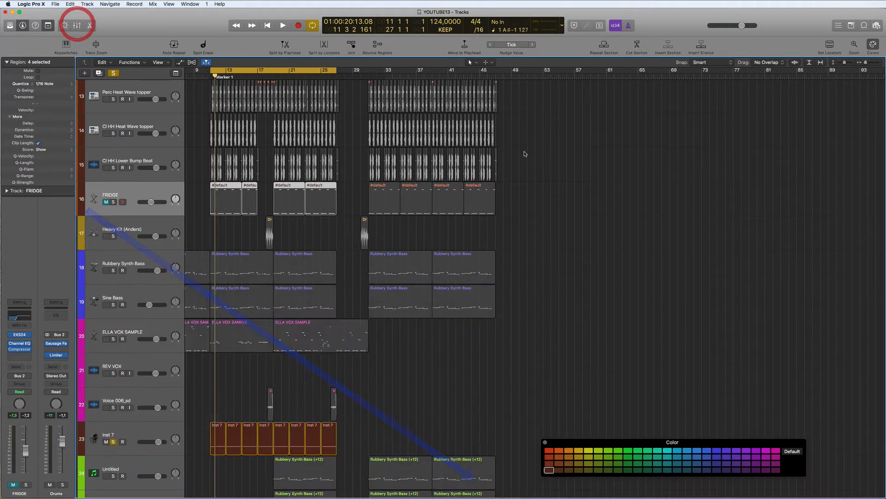
- Solo the Inst 7 track, play the cycled section and bring up its Nexus 2 instrument over the arrangement
{"action": "left_click", "coordinate": [132, 433]}
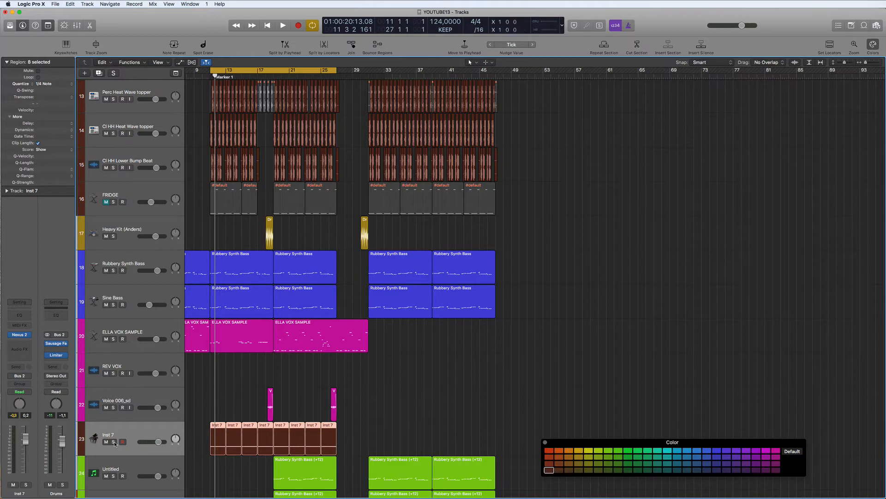
{"action": "left_click", "coordinate": [113, 442]}
{"action": "key", "text": "space"}
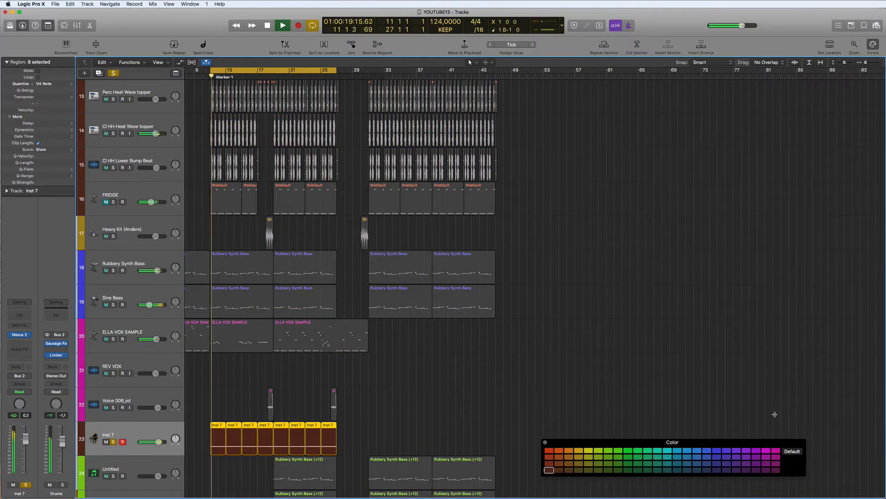
{"action": "left_click_drag", "start_coordinate": [730, 439], "coordinate": [626, 372]}
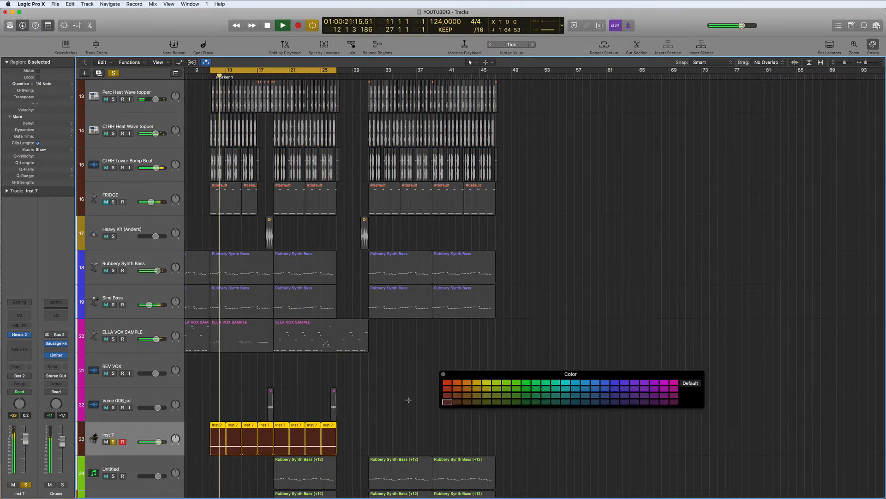
{"action": "left_click", "coordinate": [21, 336]}
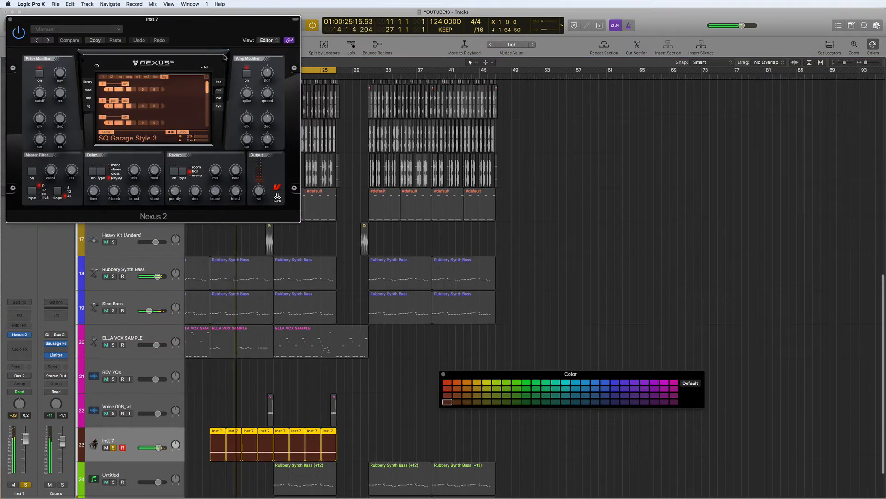
{"action": "left_click_drag", "start_coordinate": [227, 43], "coordinate": [552, 234]}
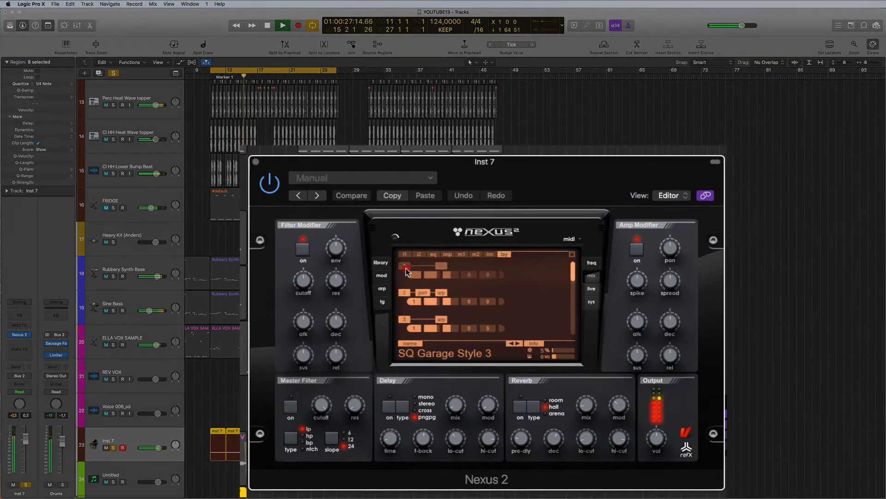
- Switch off layer 3 of the SQ Garage Style 3 groove in the Nexus 2 layer mix while it plays
{"action": "left_click", "coordinate": [433, 290]}
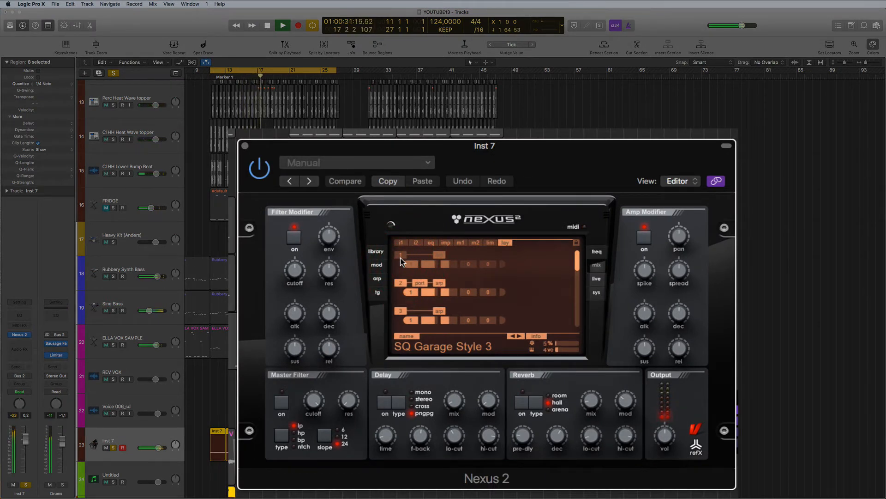
{"action": "mouse_move", "coordinate": [578, 261]}
{"action": "left_mouse_down"}
{"action": "mouse_move", "coordinate": [577, 271]}
{"action": "mouse_move", "coordinate": [578, 256]}
{"action": "left_mouse_up"}
{"action": "left_click", "coordinate": [399, 311]}
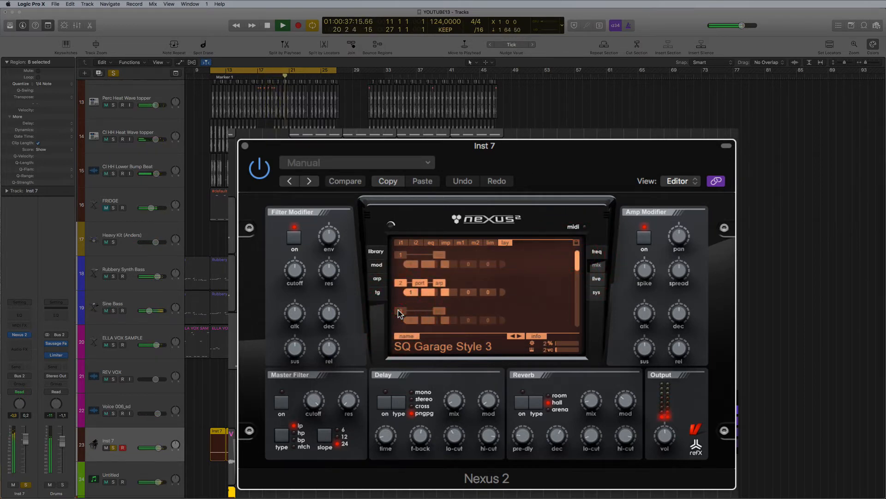
{"action": "left_click", "coordinate": [399, 311]}
{"action": "left_click", "coordinate": [399, 311]}
{"action": "scroll", "coordinate": [406, 294], "scroll_direction": "down", "scroll_amount": 3}
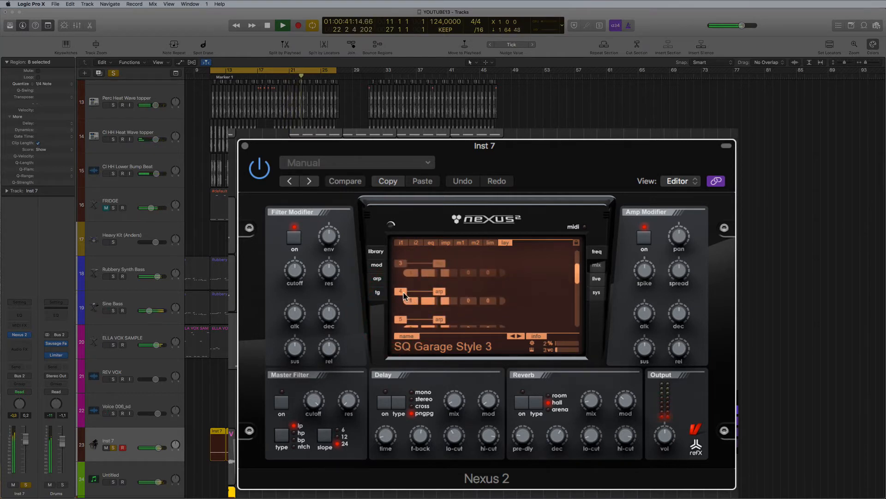
- Switch off groove layers 4 to 9 and bring layer 1 back on in the Nexus 2 layer mix
{"action": "left_click", "coordinate": [405, 294]}
{"action": "scroll", "coordinate": [427, 277], "scroll_direction": "down", "scroll_amount": 3}
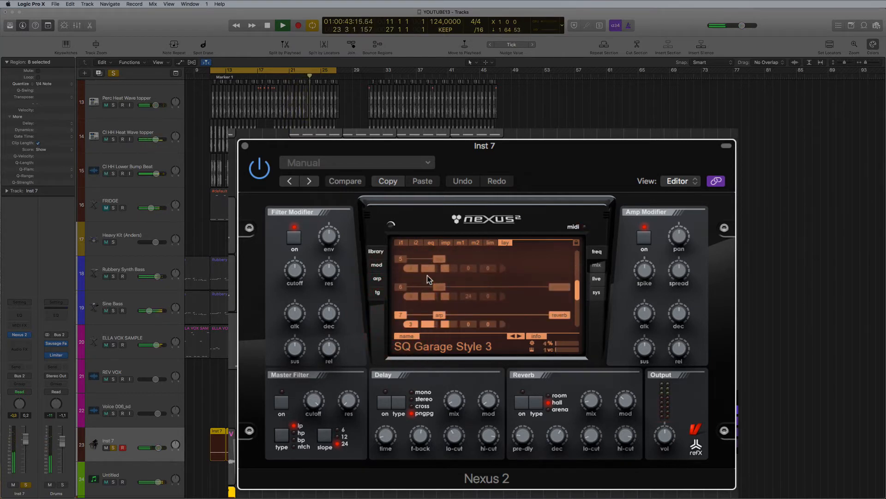
{"action": "scroll", "coordinate": [427, 276], "scroll_direction": "down", "scroll_amount": 3}
{"action": "left_click", "coordinate": [403, 259]}
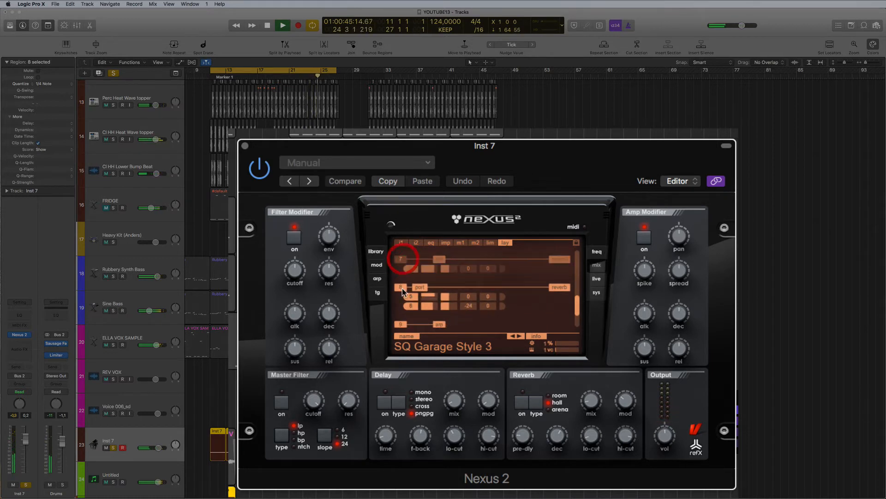
{"action": "left_click", "coordinate": [401, 324]}
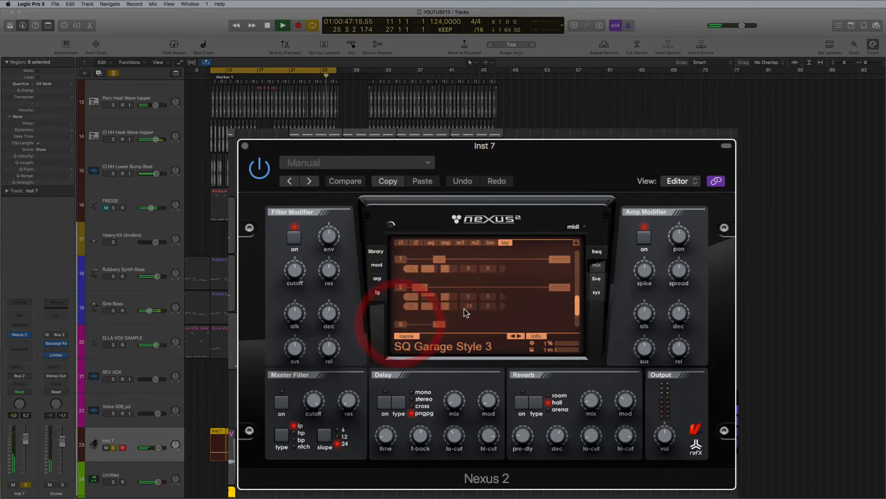
{"action": "scroll", "coordinate": [464, 309], "scroll_direction": "up", "scroll_amount": 9}
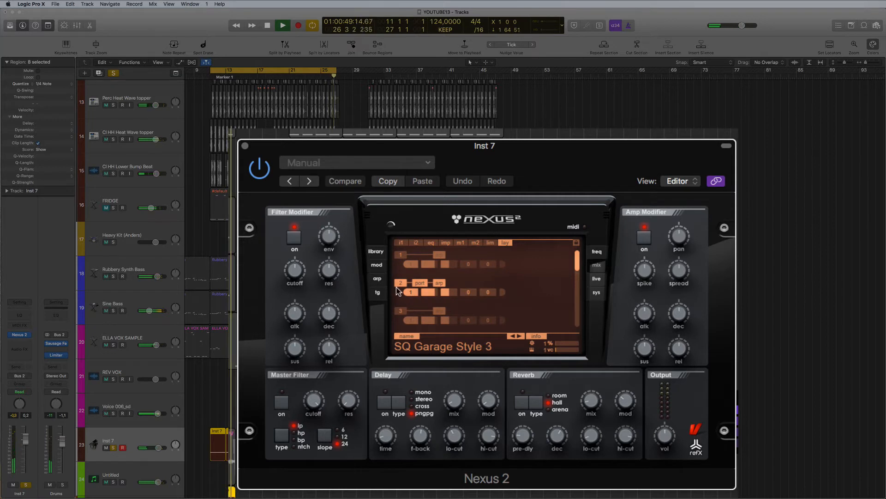
{"action": "left_click", "coordinate": [396, 261]}
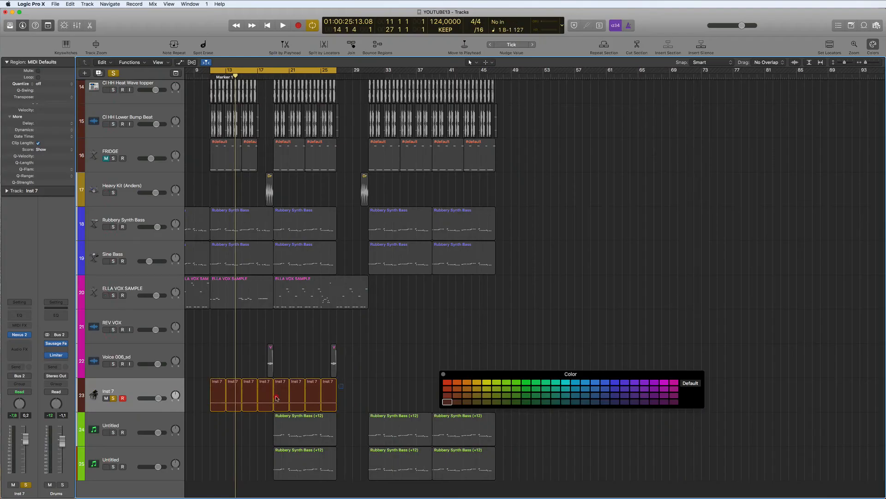
- Select only the first Inst 7 region and shorten the cycle range to bars 11 to 13
{"action": "left_click_drag", "start_coordinate": [276, 398], "coordinate": [217, 390]}
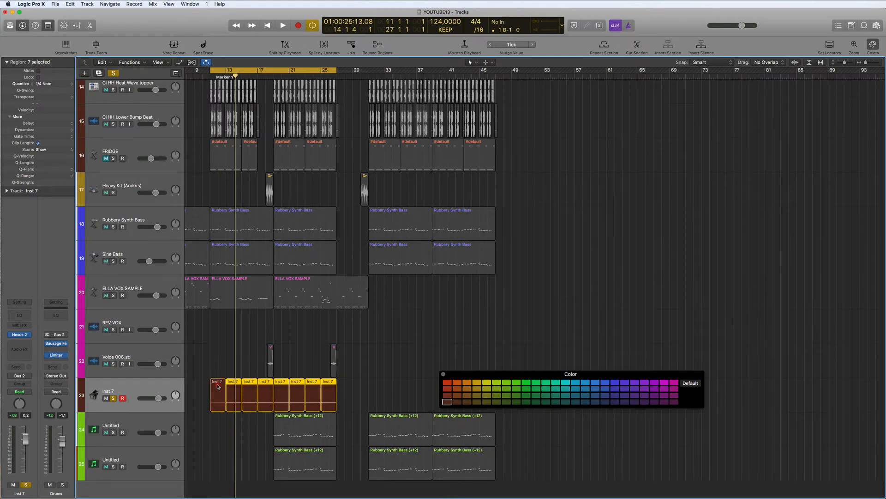
{"action": "left_click", "coordinate": [217, 387]}
{"action": "mouse_move", "coordinate": [238, 69]}
{"action": "left_mouse_down"}
{"action": "mouse_move", "coordinate": [213, 72]}
{"action": "mouse_move", "coordinate": [225, 71]}
{"action": "left_mouse_up"}
{"action": "scroll", "coordinate": [305, 240], "scroll_direction": "up", "scroll_amount": 5}
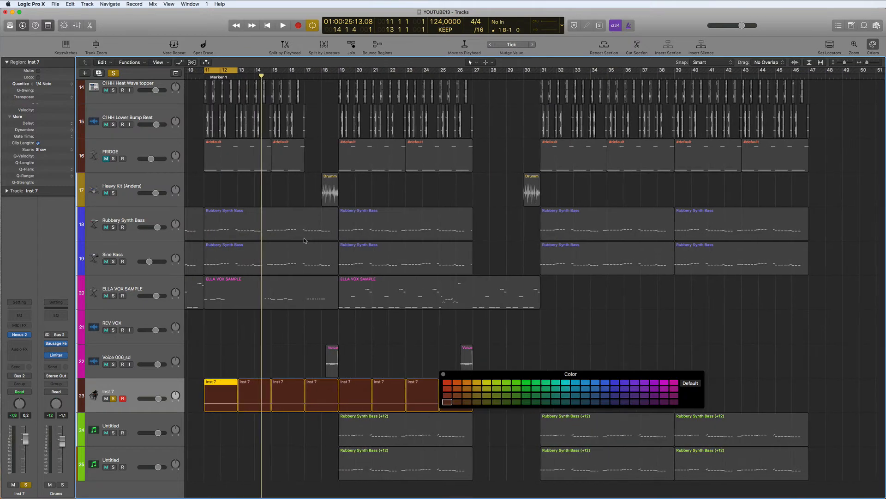
{"action": "scroll", "coordinate": [304, 240], "scroll_direction": "up", "scroll_amount": 1}
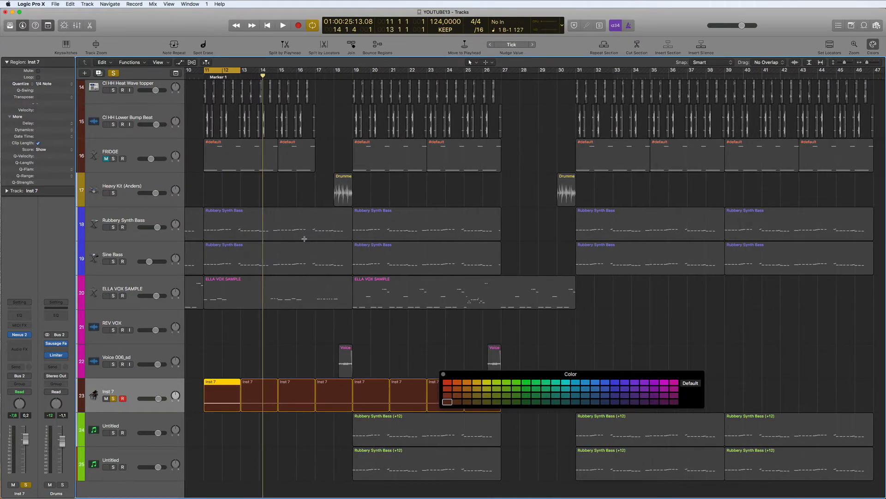
{"action": "scroll", "coordinate": [199, 258], "scroll_direction": "down", "scroll_amount": 1}
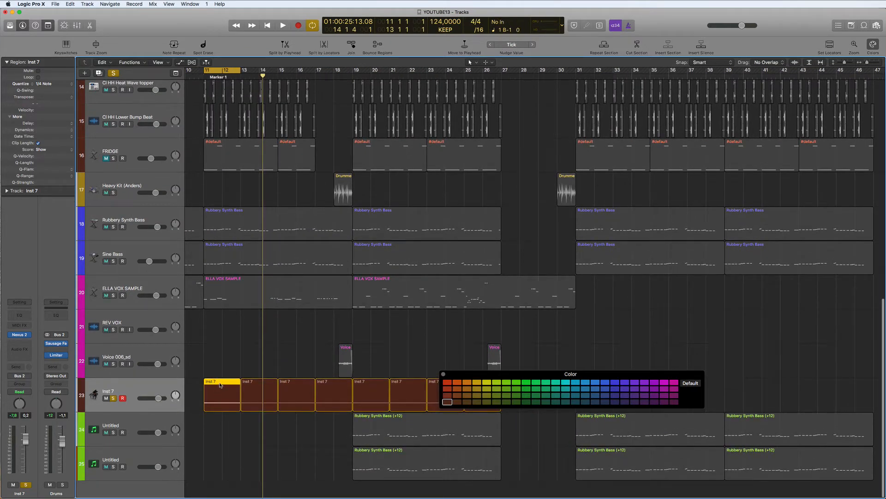
- Open Bounce in Place for the first Inst 7 region and set its source to Leave
{"action": "right_click", "coordinate": [219, 381]}
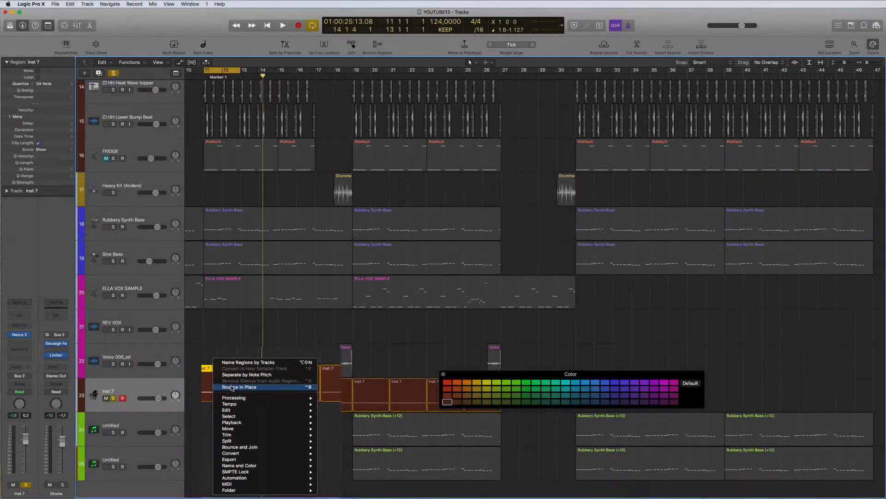
{"action": "left_click", "coordinate": [214, 354]}
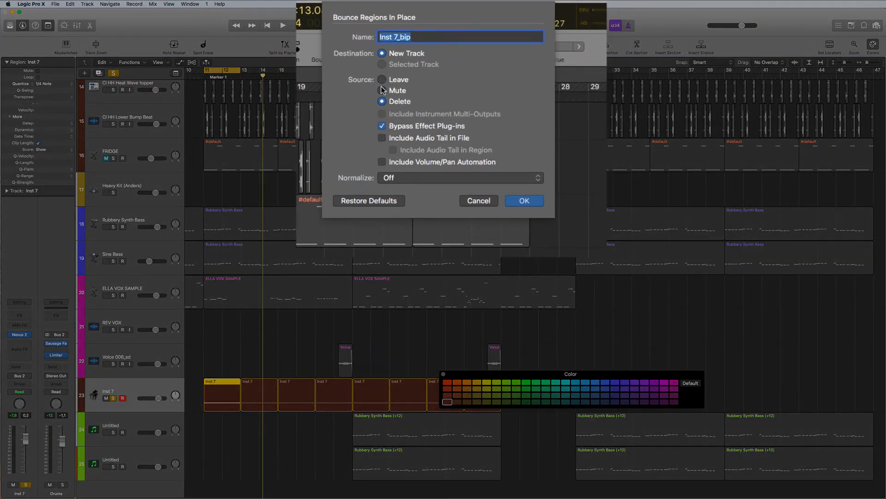
{"action": "left_click", "coordinate": [382, 91]}
{"action": "left_click", "coordinate": [382, 79]}
{"action": "left_click", "coordinate": [382, 89]}
{"action": "left_click", "coordinate": [382, 79]}
- Try Bypass Effect Plug-ins off and on in the bounce settings
{"action": "left_click", "coordinate": [382, 126]}
{"action": "left_click", "coordinate": [381, 126]}
{"action": "left_click", "coordinate": [381, 126]}
{"action": "left_click", "coordinate": [382, 128]}
{"action": "left_click", "coordinate": [382, 127]}
{"action": "left_click", "coordinate": [382, 126]}
- Add a Channel EQ to Inst 7 and bounce its first region in place to a new track, with source Leave and effect plug-ins bypassed
{"action": "left_click", "coordinate": [25, 316]}
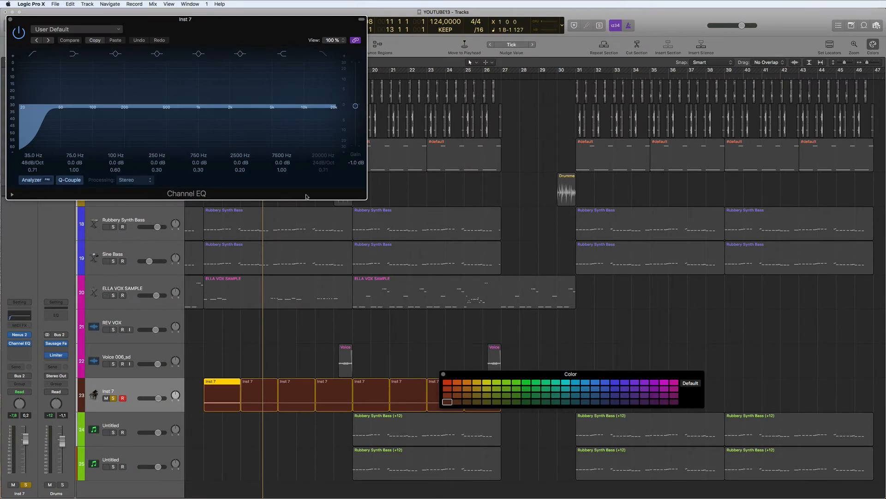
{"action": "left_click", "coordinate": [10, 19]}
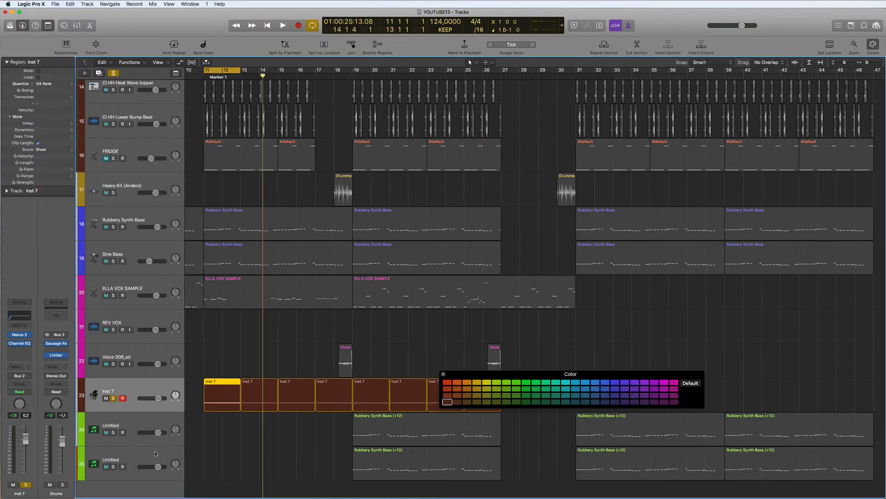
{"action": "right_click", "coordinate": [235, 382]}
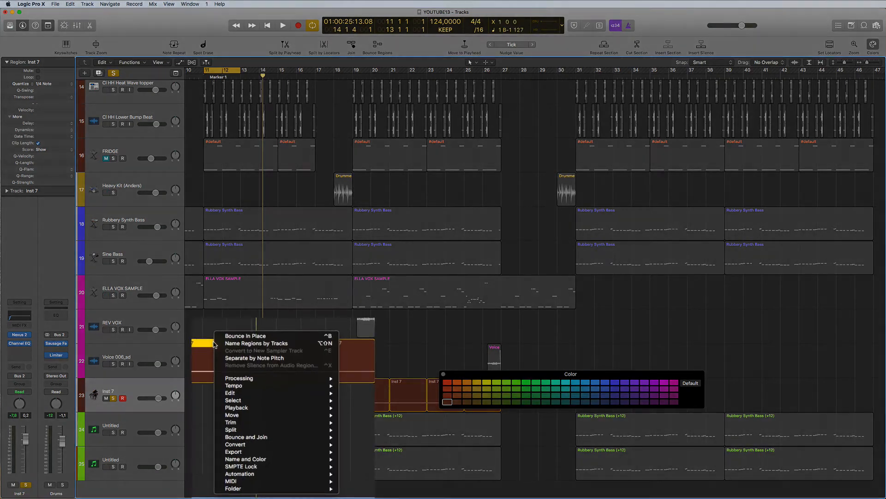
{"action": "left_click", "coordinate": [240, 314]}
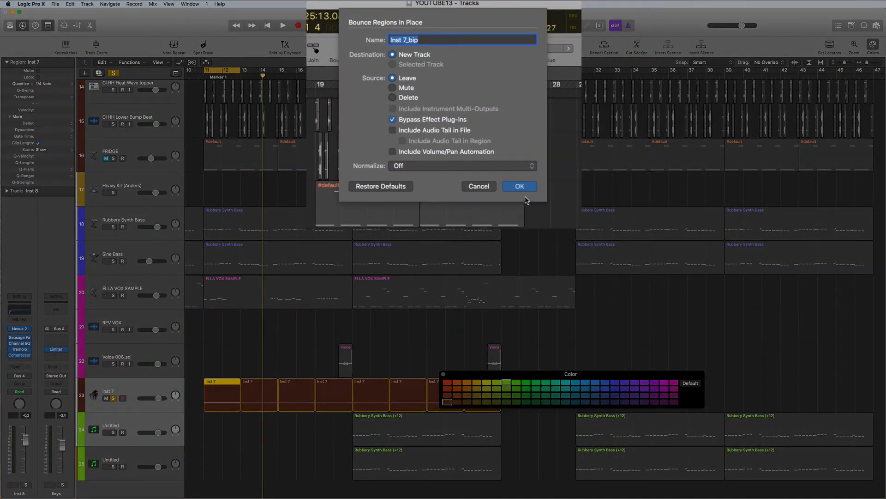
{"action": "left_click", "coordinate": [520, 186]}
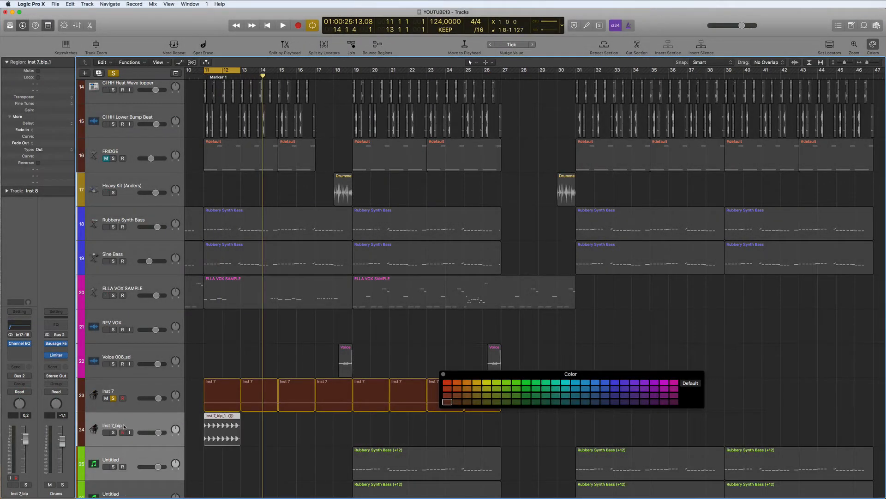
- Turn off the Inst 7 solo and compare the channel strips of the bounced track and Inst 7
{"action": "left_click", "coordinate": [112, 398]}
{"action": "left_click", "coordinate": [152, 419]}
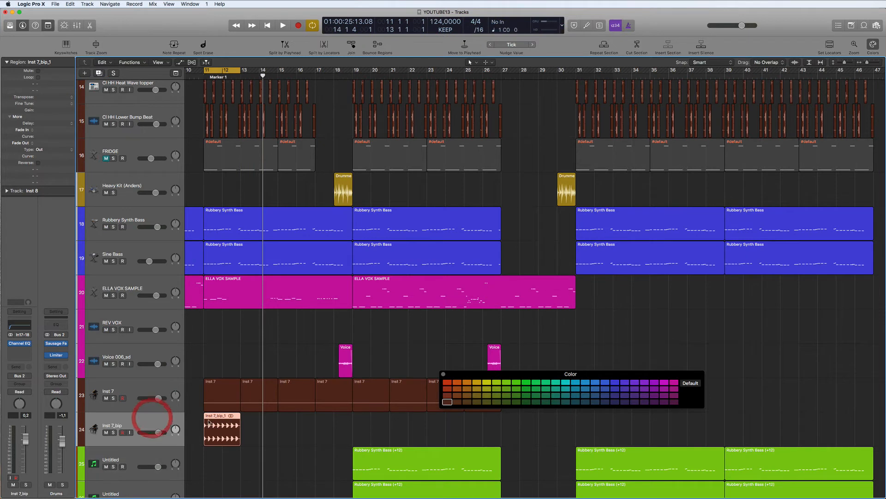
{"action": "left_click", "coordinate": [225, 420]}
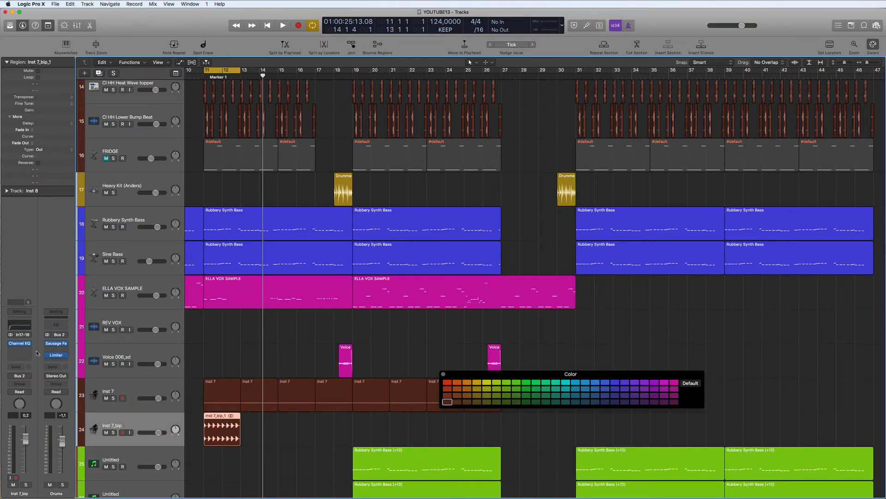
{"action": "left_click", "coordinate": [127, 390]}
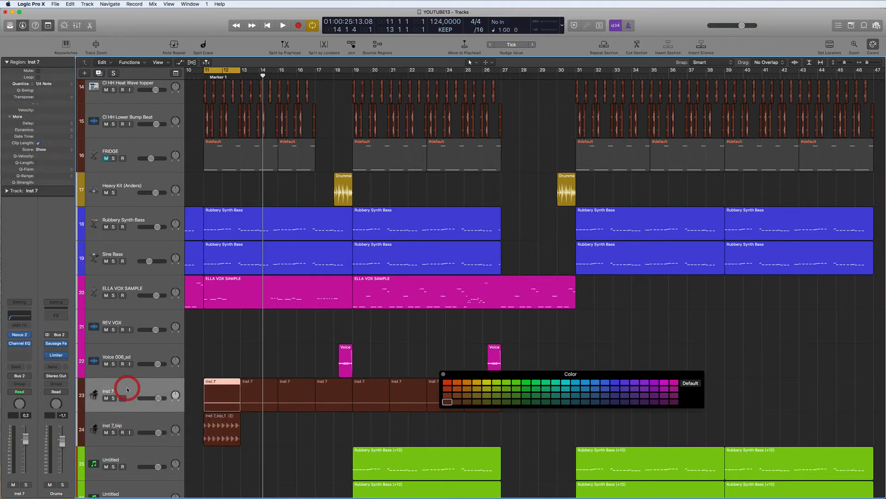
{"action": "left_click", "coordinate": [134, 420]}
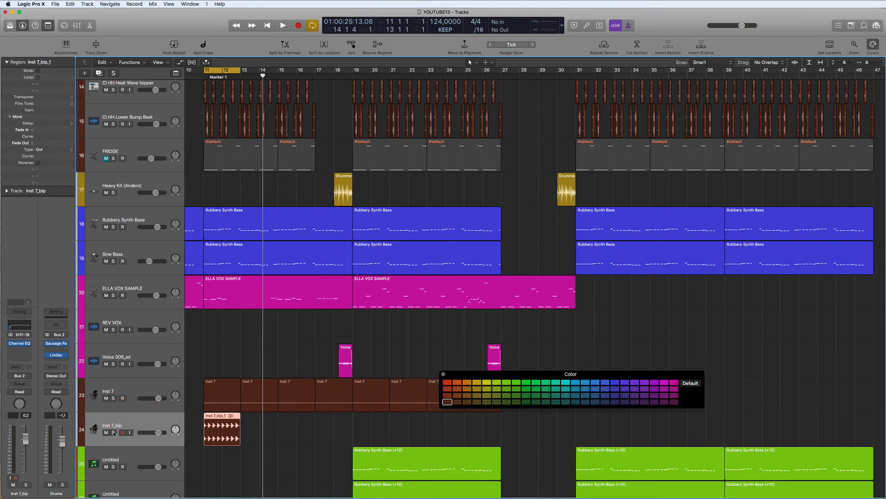
- Solo the bounced Inst 7 track and play its cycled region twice
{"action": "left_click", "coordinate": [114, 433]}
{"action": "key", "text": "space"}
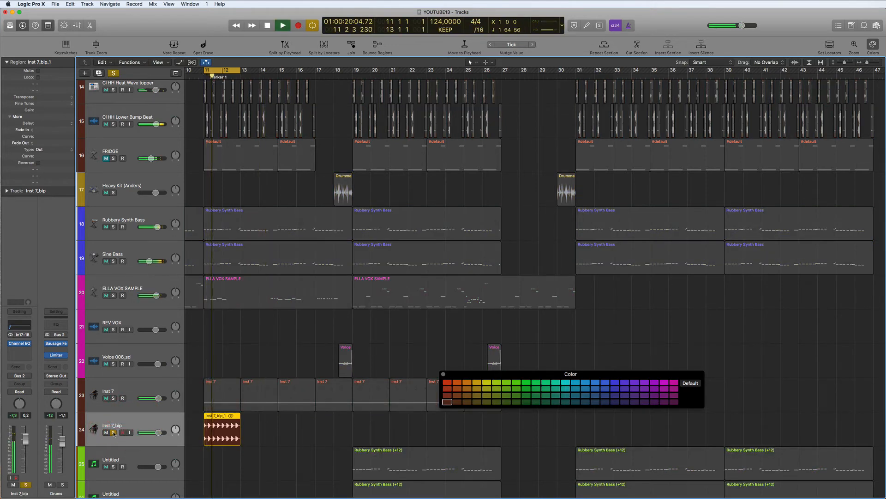
{"action": "key", "text": "space"}
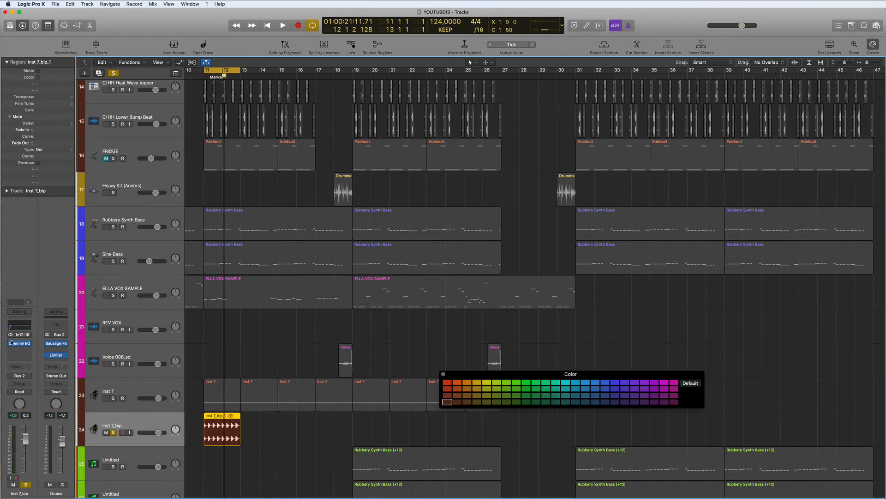
{"action": "key", "text": "space"}
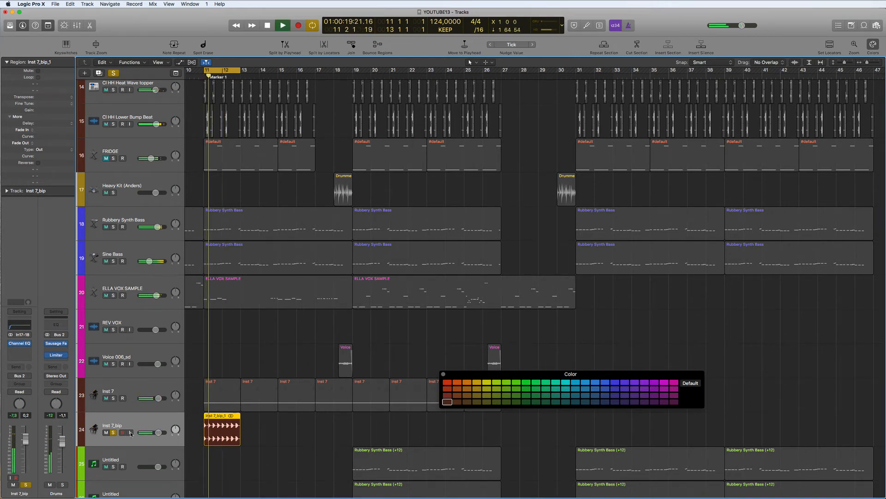
{"action": "key", "text": "space"}
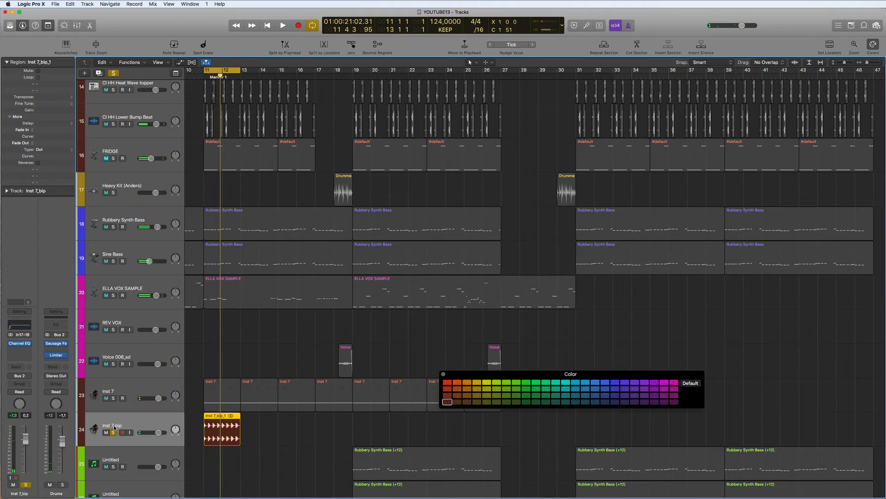
- Rename the bounced track as KICK XP FH SQ Garage style 3 and close the color palette
{"action": "double_click", "coordinate": [114, 425]}
{"action": "type", "text": "KICK XP FH SQ Garage style 3"}
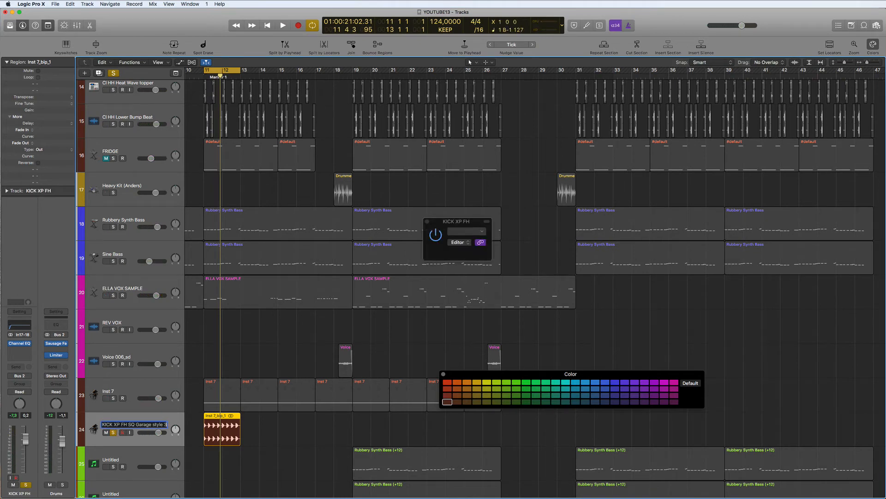
{"action": "key", "text": "Return"}
{"action": "scroll", "coordinate": [156, 457], "scroll_direction": "up", "scroll_amount": 3}
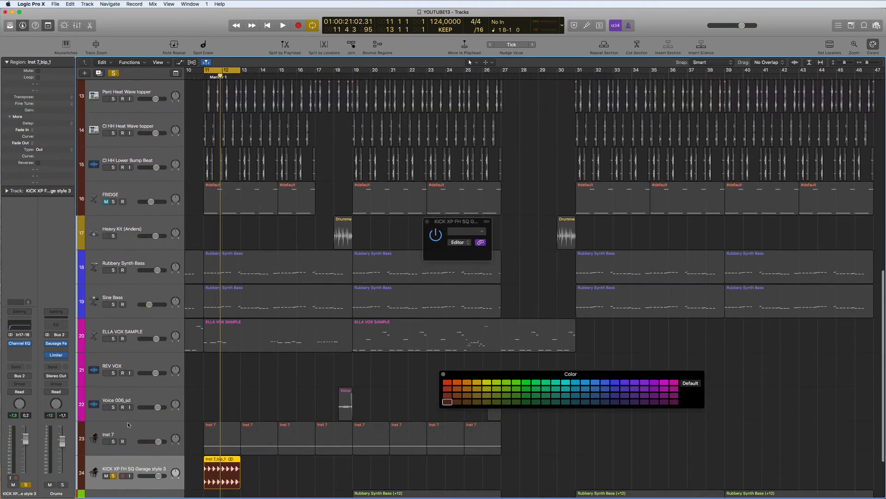
{"action": "scroll", "coordinate": [156, 457], "scroll_direction": "down", "scroll_amount": 3}
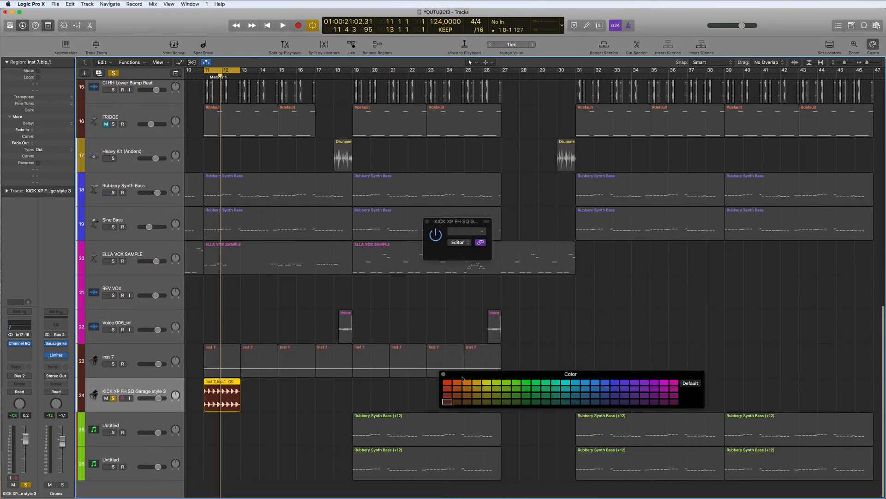
{"action": "left_click", "coordinate": [442, 374]}
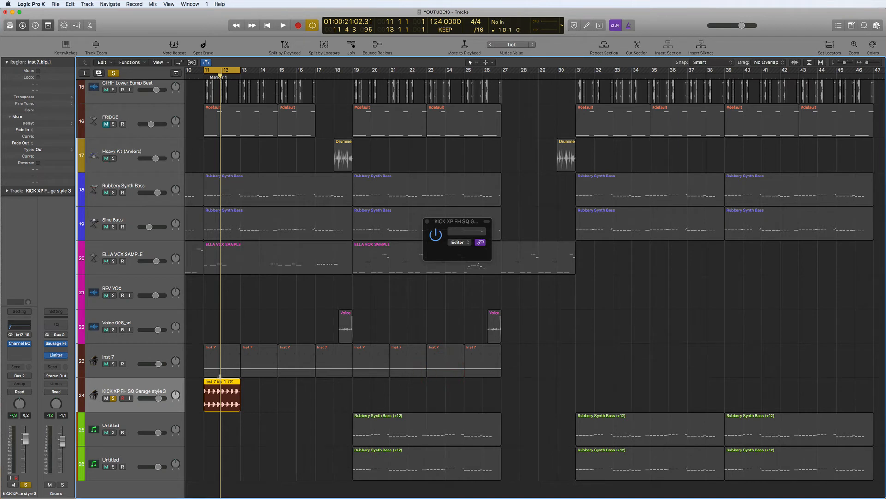
- Return to the Inst 7 track, reopen its Nexus 2 instrument and show the layer mix page
{"action": "left_click", "coordinate": [127, 350]}
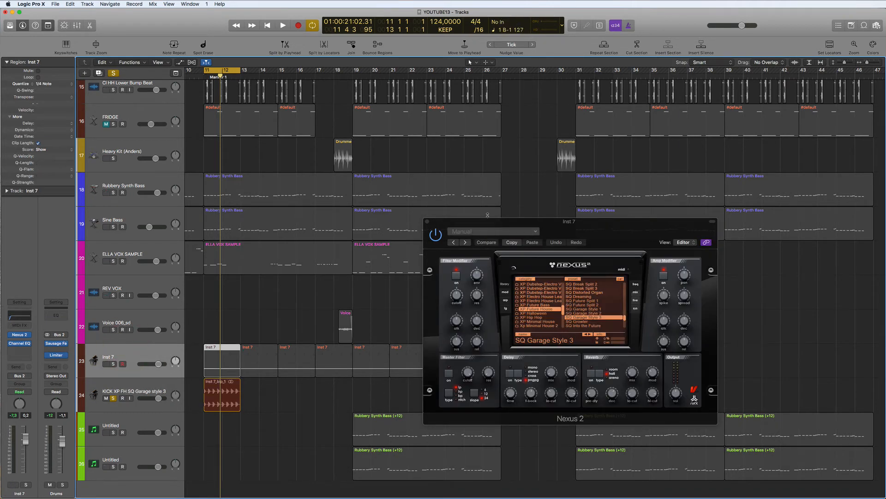
{"action": "left_click", "coordinate": [427, 222]}
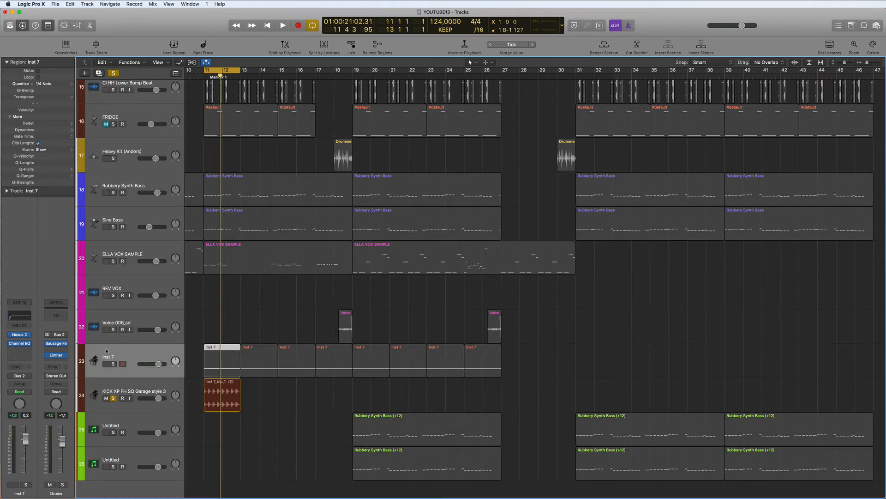
{"action": "left_click", "coordinate": [20, 334]}
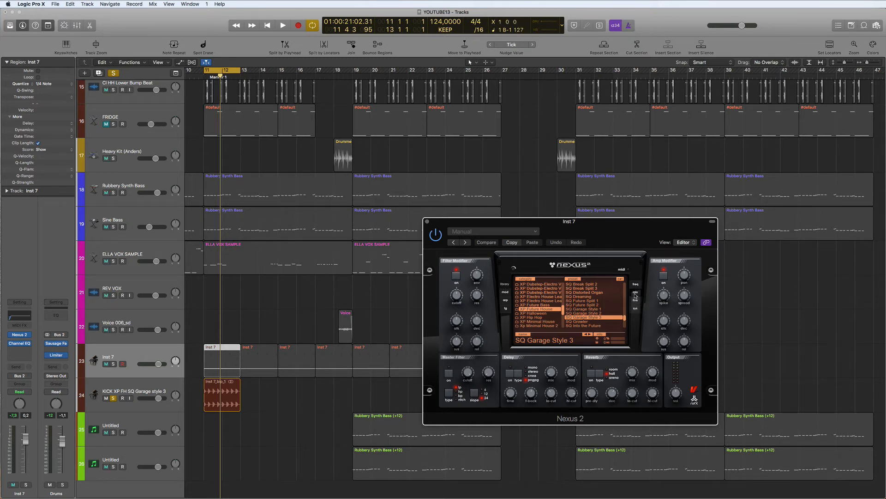
{"action": "left_click", "coordinate": [636, 291]}
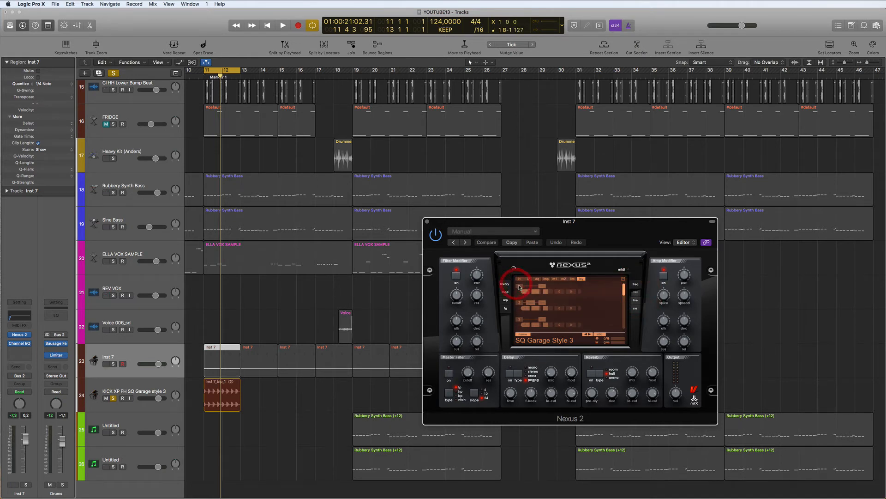
- Audition the second Nexus 2 layer on the soloed Inst 7 track, check the bounced KICK track, and reselect Inst 7's first region
{"action": "key", "text": "space"}
{"action": "left_click", "coordinate": [380, 356]}
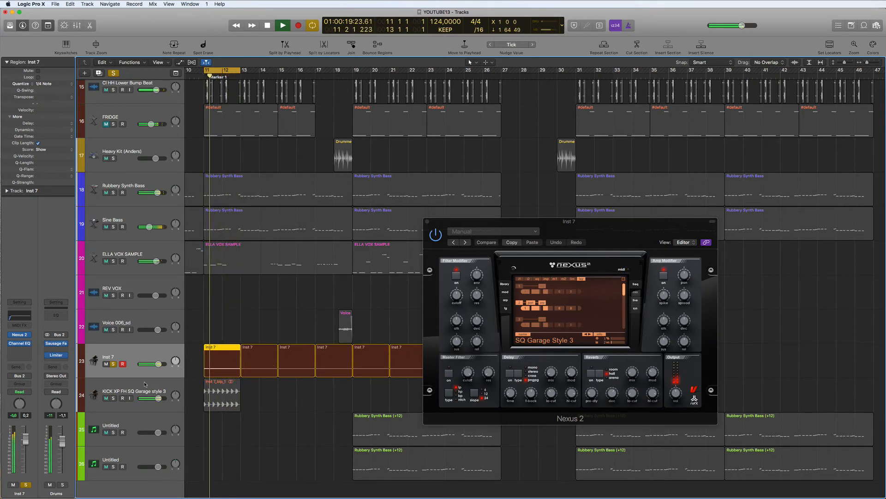
{"action": "key", "text": "space"}
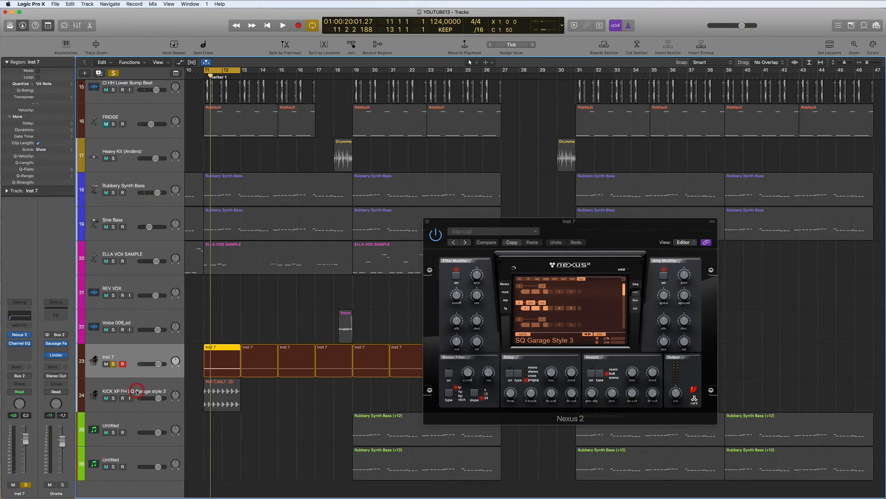
{"action": "left_click", "coordinate": [136, 391]}
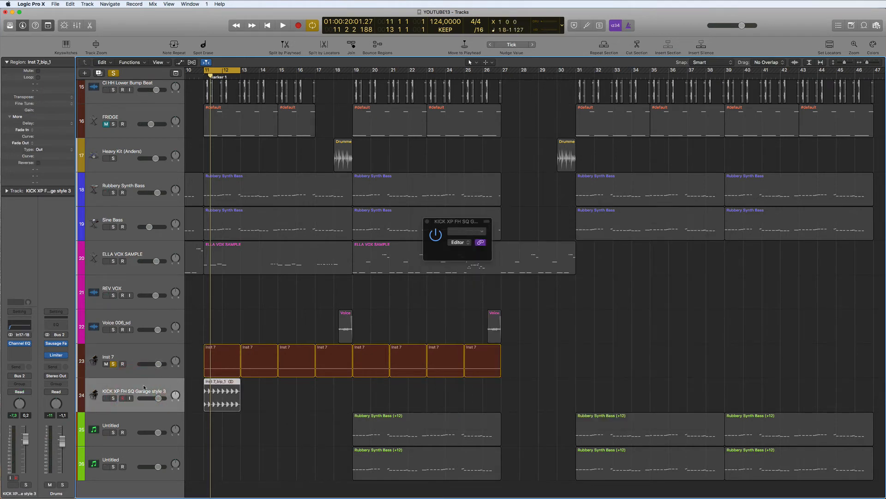
{"action": "left_click", "coordinate": [152, 357]}
{"action": "left_click", "coordinate": [222, 360]}
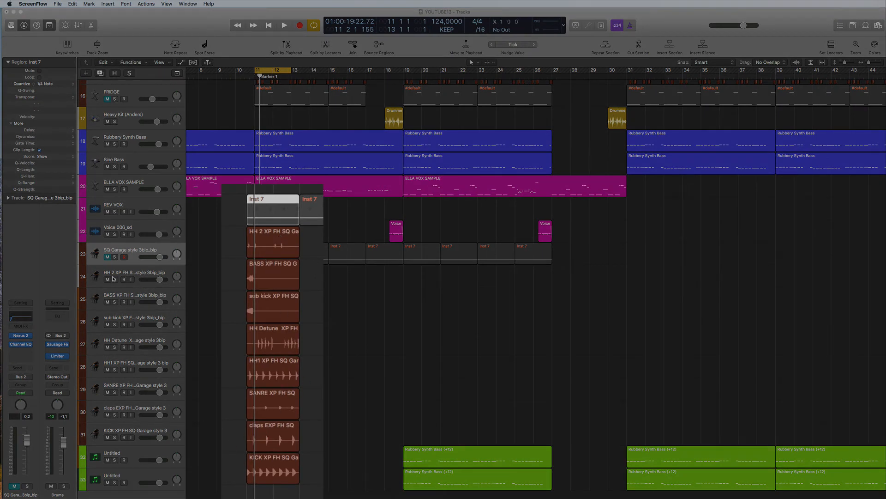
- Select and solo the eight bounced tracks from HH 2 to KICK and play them over the cycled section
{"action": "left_click", "coordinate": [161, 271]}
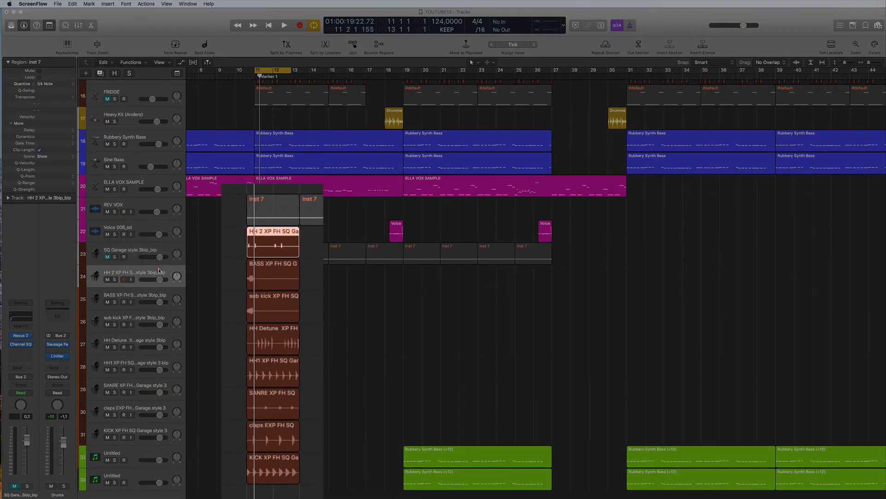
{"action": "left_click", "coordinate": [144, 432], "text": "shift"}
{"action": "left_click", "coordinate": [115, 437]}
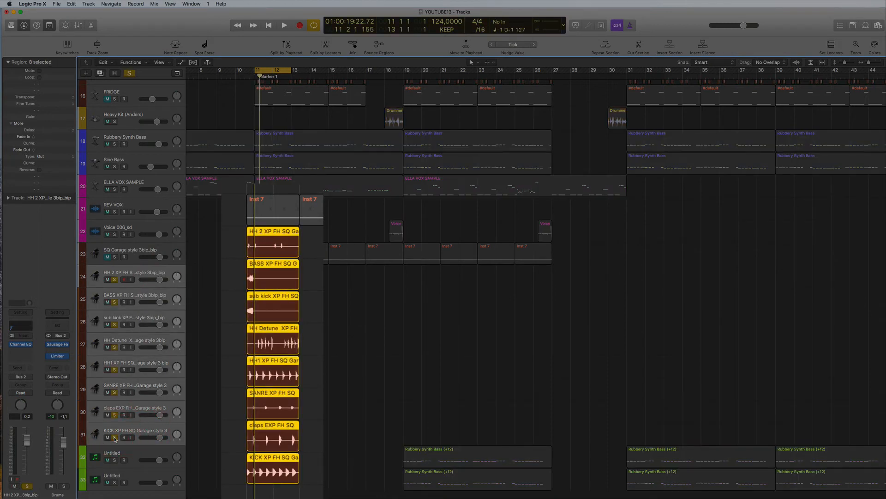
{"action": "key", "text": "space"}
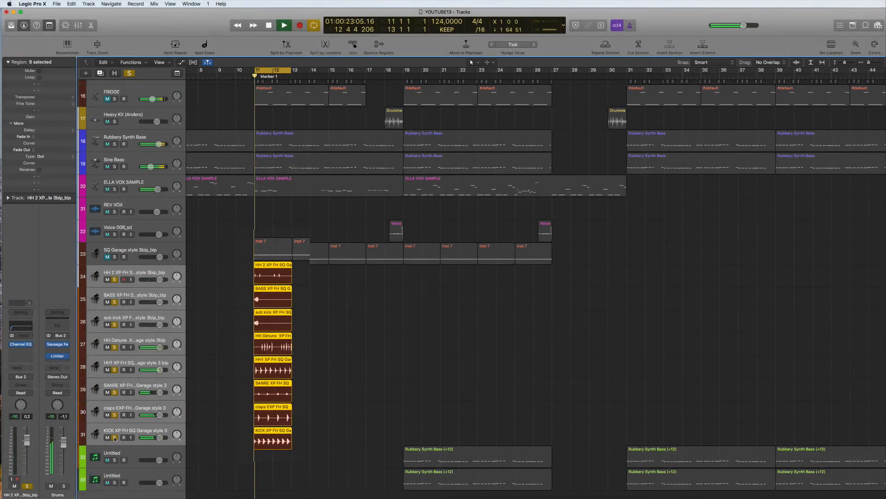
{"action": "key", "text": "space"}
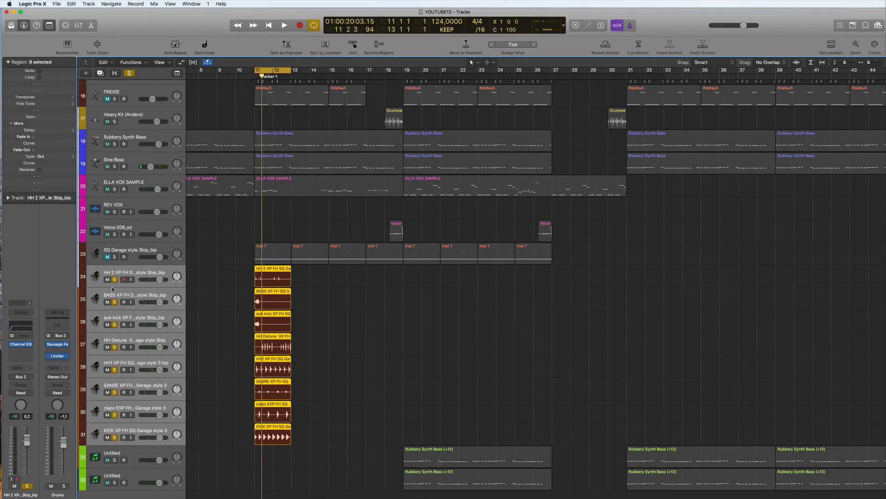
- Turn off the solo on the bounced tracks, select the SQ Garage style 3bip_bip track and turn off cycle mode
{"action": "key", "text": "s"}
{"action": "left_click", "coordinate": [134, 254]}
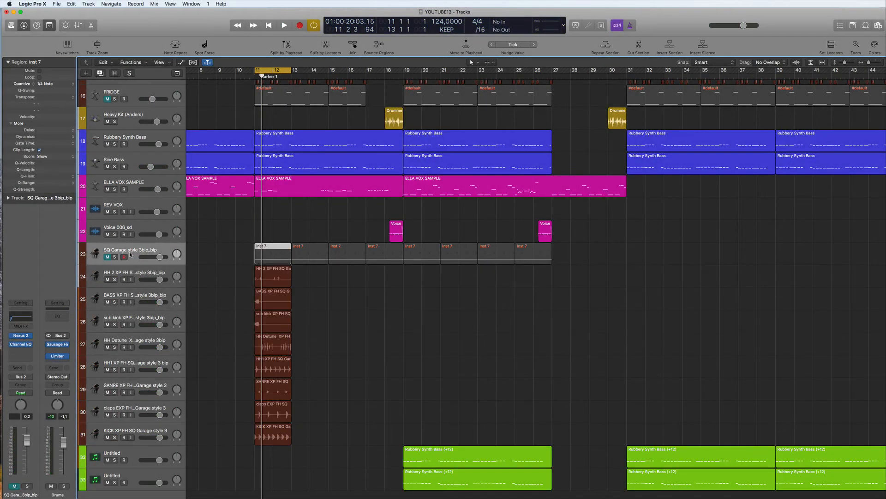
{"action": "left_click", "coordinate": [270, 69]}
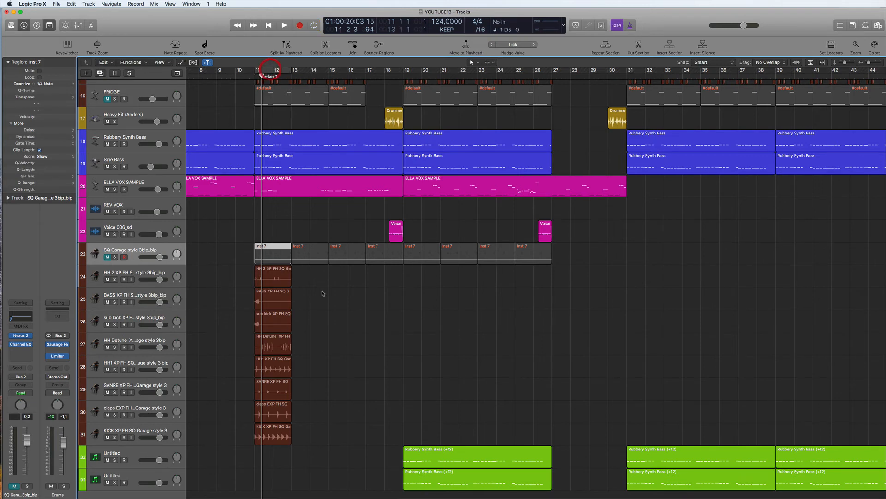
- Name the first Inst 7 region after its track and delete the remaining Inst 7 regions on that track
{"action": "right_click", "coordinate": [275, 248]}
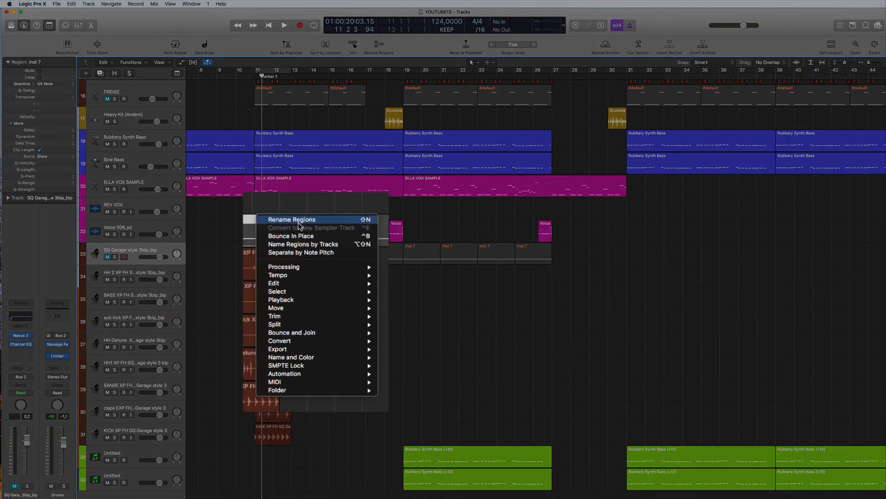
{"action": "left_click", "coordinate": [301, 245]}
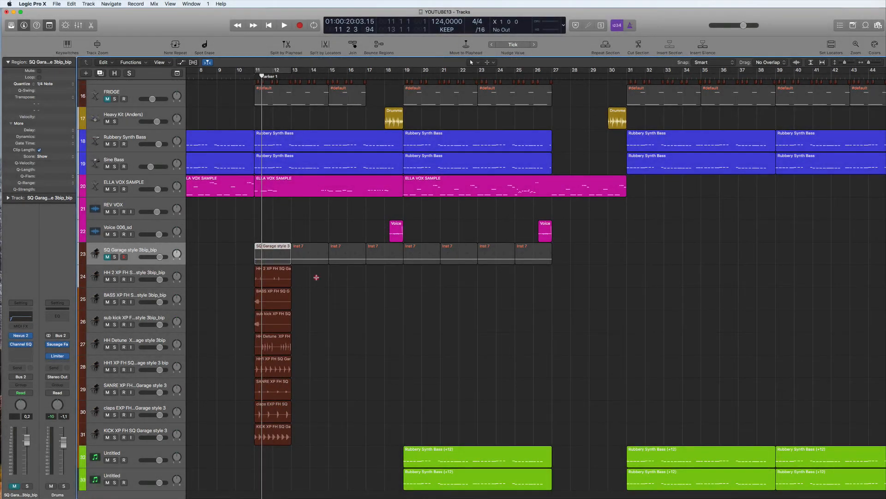
{"action": "left_click", "coordinate": [316, 276]}
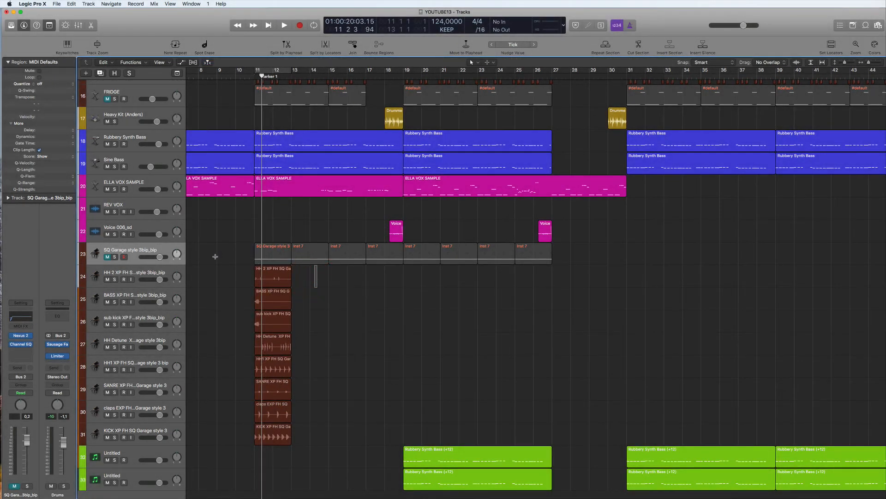
{"action": "left_click_drag", "start_coordinate": [559, 251], "coordinate": [310, 260]}
{"action": "key", "text": "Delete"}
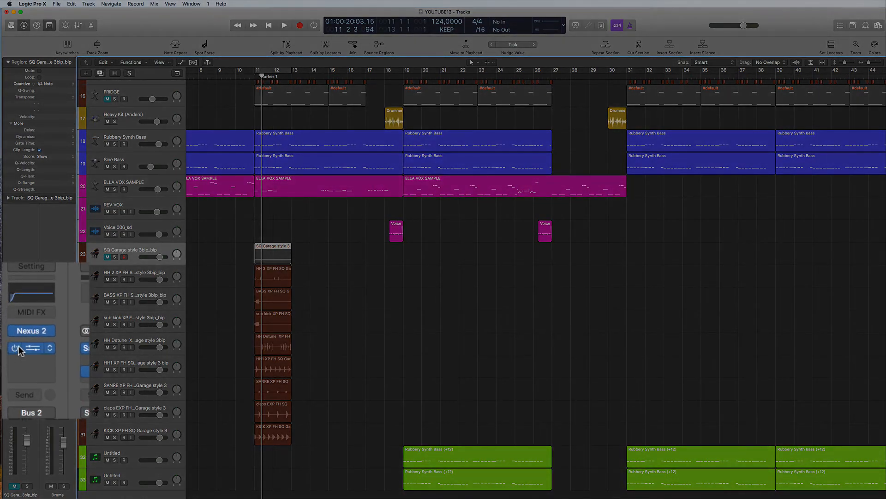
- Bypass Nexus 2 and Channel EQ on the SQ Garage style 3bip_bip track and hide the track
{"action": "left_click", "coordinate": [12, 345]}
{"action": "right_click", "coordinate": [129, 252]}
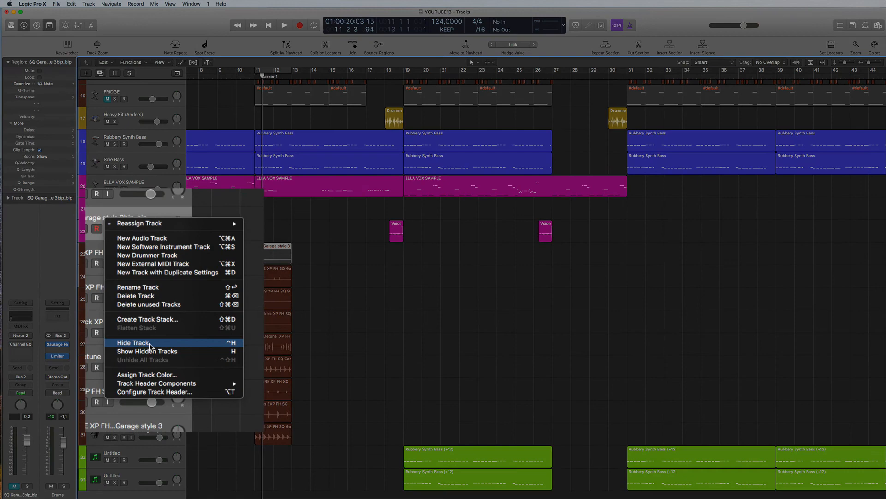
{"action": "left_click", "coordinate": [159, 340]}
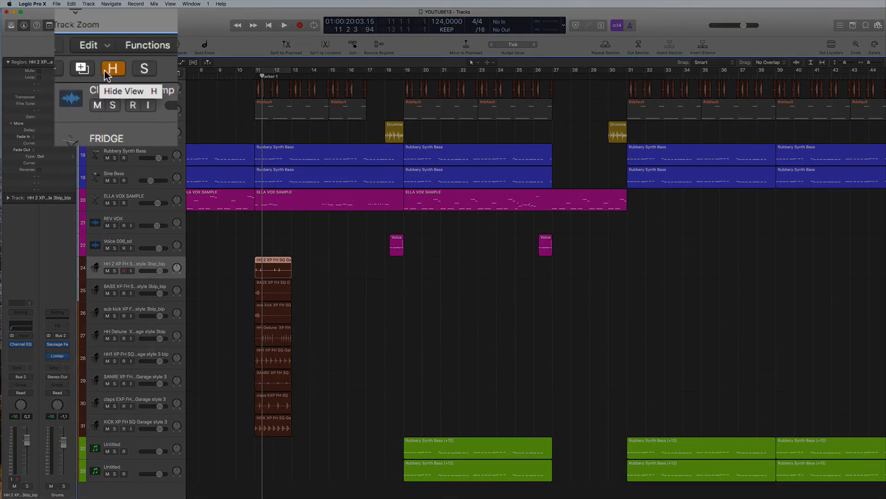
- Show the hidden tracks, mark the FRIDGE track for hiding and bypass its EXS24, Channel EQ and Compressor
{"action": "left_click", "coordinate": [108, 72]}
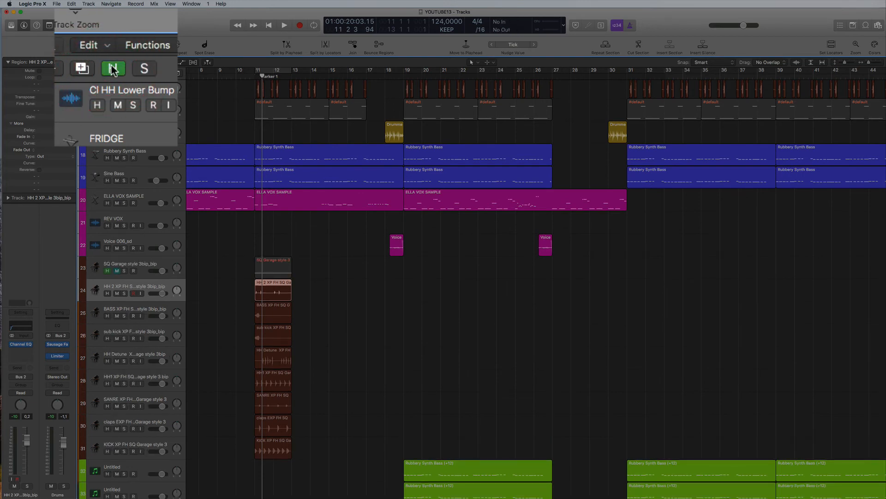
{"action": "scroll", "coordinate": [212, 291], "scroll_direction": "up", "scroll_amount": 2}
{"action": "scroll", "coordinate": [211, 291], "scroll_direction": "left", "scroll_amount": 5}
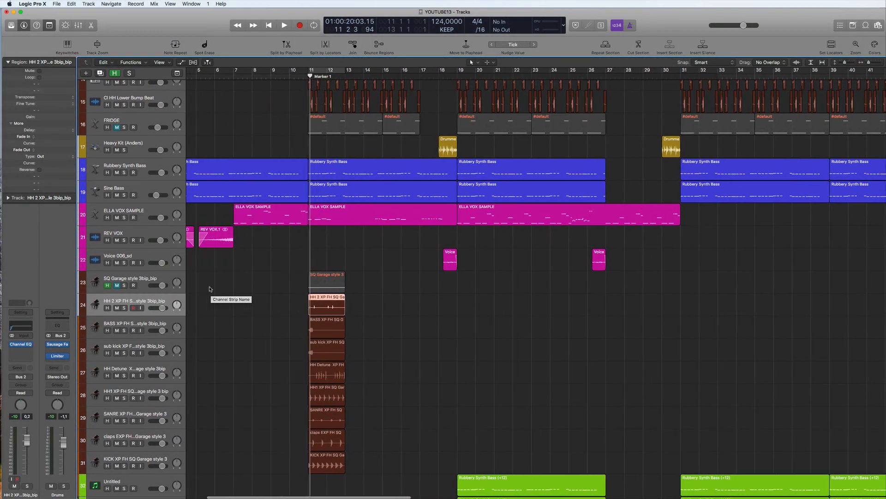
{"action": "left_click", "coordinate": [140, 126]}
{"action": "scroll", "coordinate": [141, 125], "scroll_direction": "up", "scroll_amount": 1}
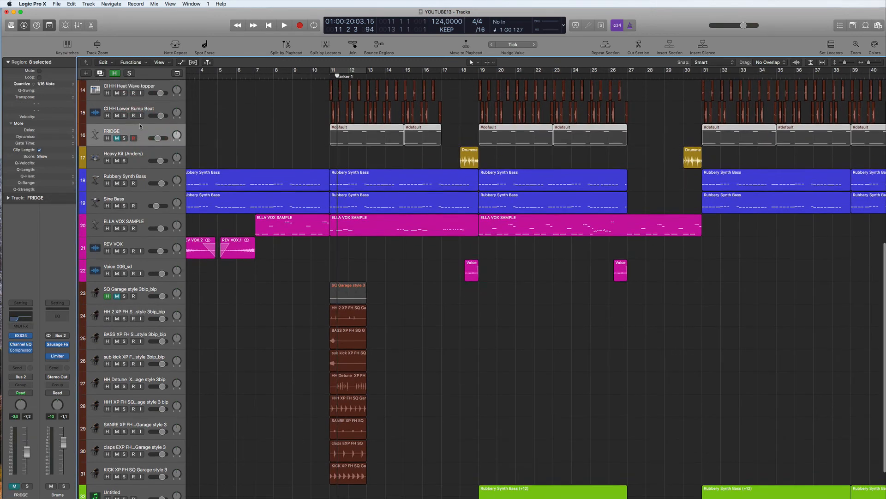
{"action": "left_click", "coordinate": [107, 144]}
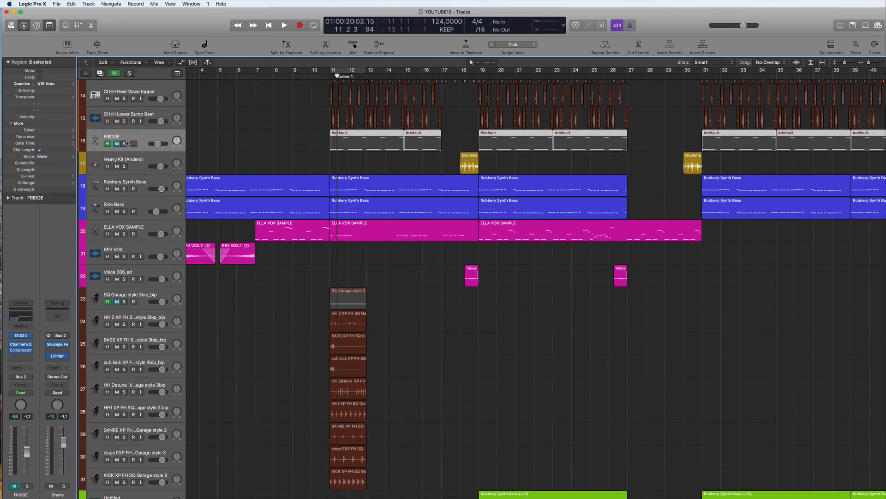
{"action": "left_click", "coordinate": [13, 336]}
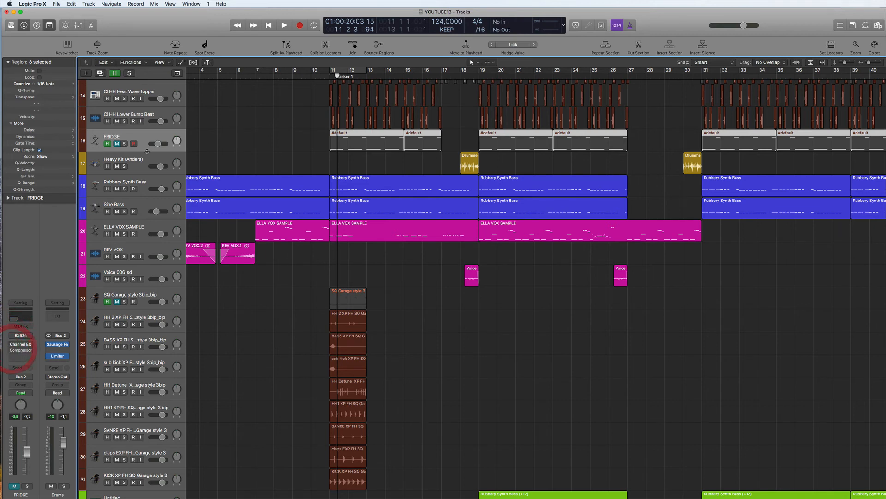
- Bypass Ultrabeat on the 909 bd track and mark the track for hiding
{"action": "scroll", "coordinate": [147, 151], "scroll_direction": "up", "scroll_amount": 15}
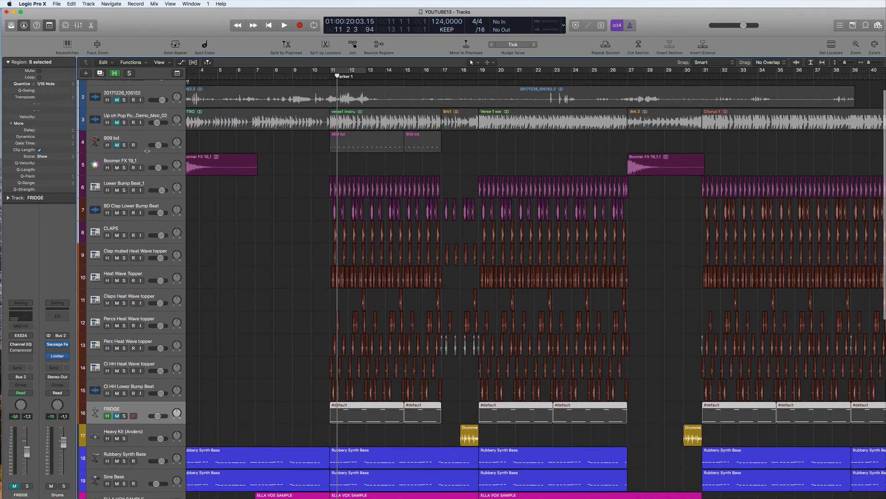
{"action": "scroll", "coordinate": [147, 151], "scroll_direction": "up", "scroll_amount": 2}
{"action": "left_click", "coordinate": [135, 155]}
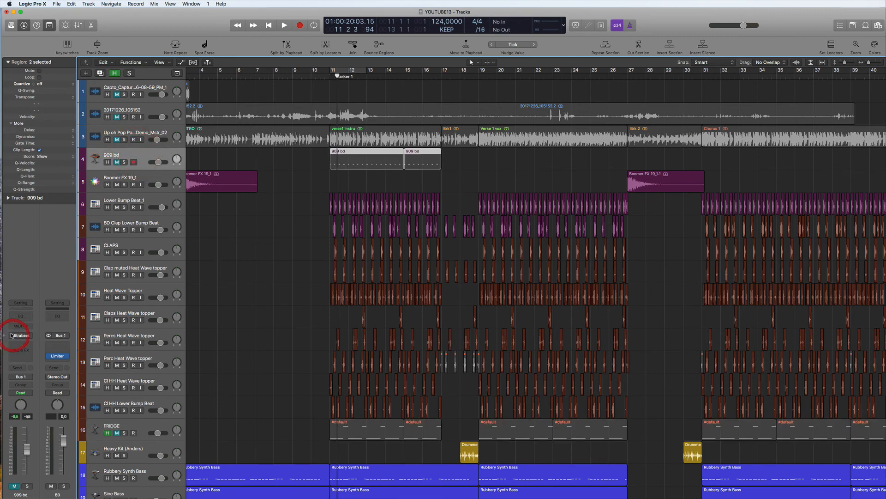
{"action": "left_click", "coordinate": [107, 162]}
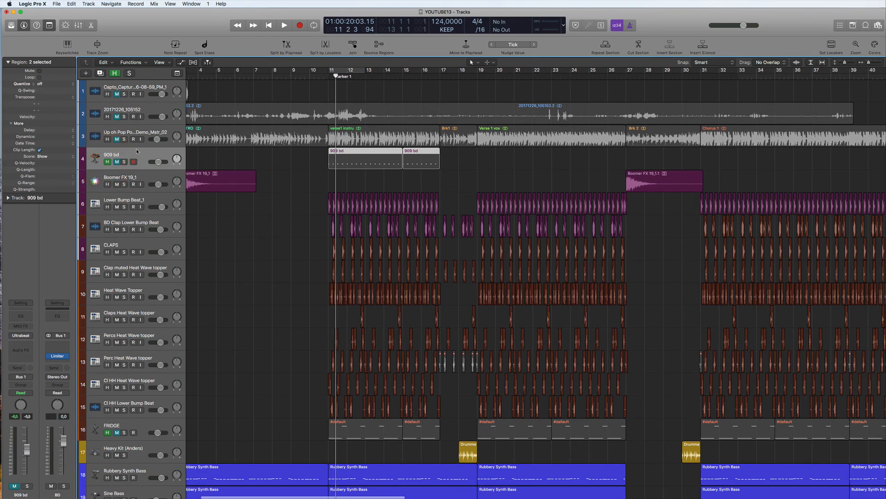
- Look over the track list and conceal all tracks marked for hiding
{"action": "scroll", "coordinate": [136, 148], "scroll_direction": "down", "scroll_amount": 6}
{"action": "scroll", "coordinate": [137, 148], "scroll_direction": "down", "scroll_amount": 2}
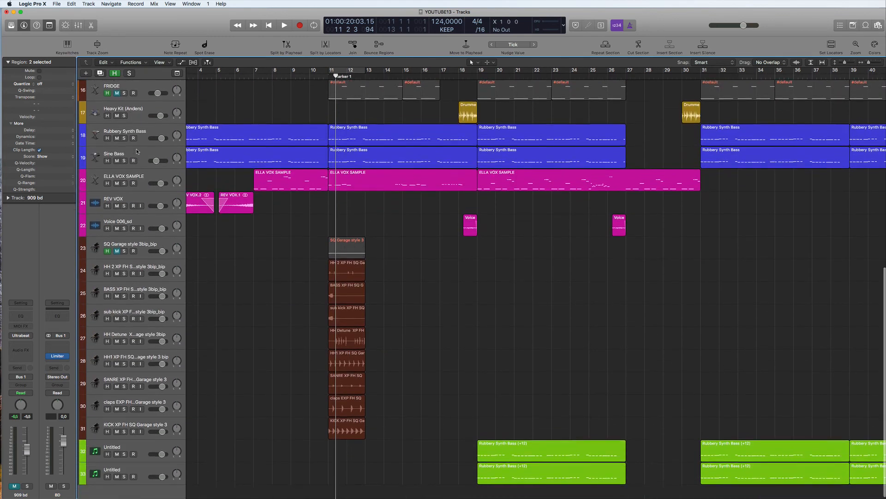
{"action": "scroll", "coordinate": [136, 149], "scroll_direction": "up", "scroll_amount": 4}
{"action": "scroll", "coordinate": [136, 150], "scroll_direction": "up", "scroll_amount": 4}
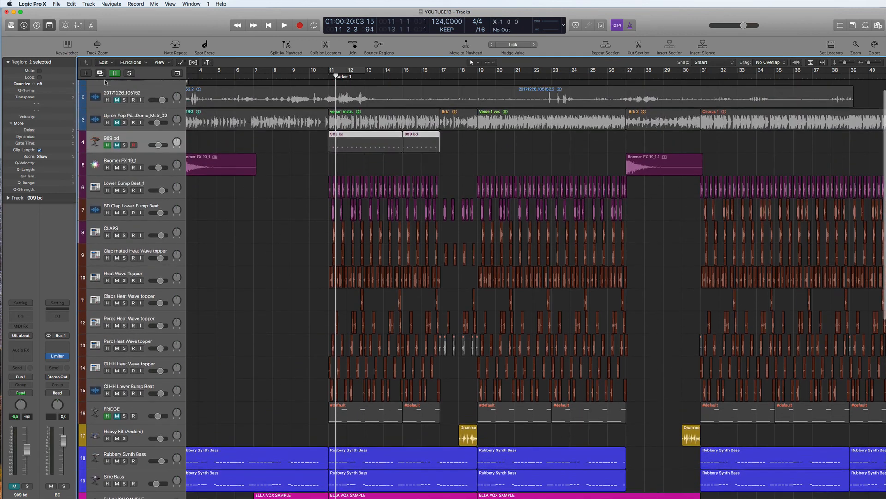
{"action": "left_click", "coordinate": [115, 73]}
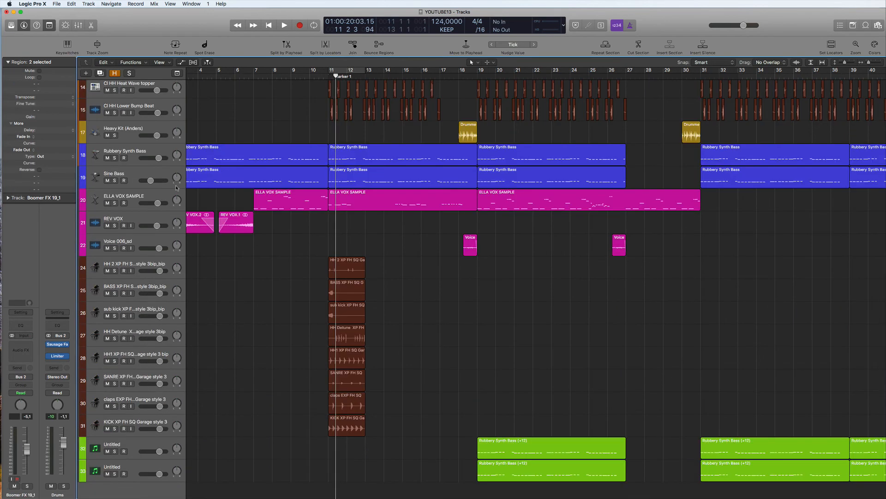
- Move the eight bounced tracks from HH 2 to KICK up between CI HH Heat Wave topper and CI HH Lower Bump Beat
{"action": "left_click", "coordinate": [133, 266]}
{"action": "left_click", "coordinate": [139, 423], "text": "shift"}
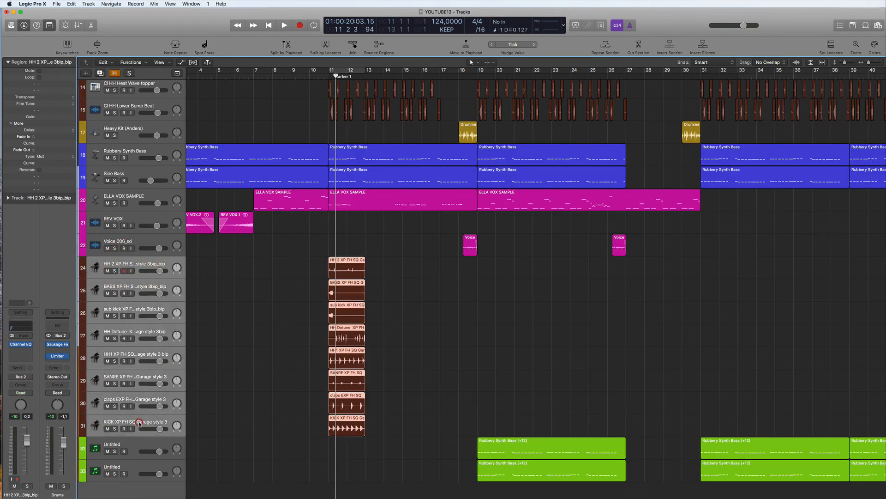
{"action": "left_click_drag", "start_coordinate": [135, 267], "coordinate": [148, 124]}
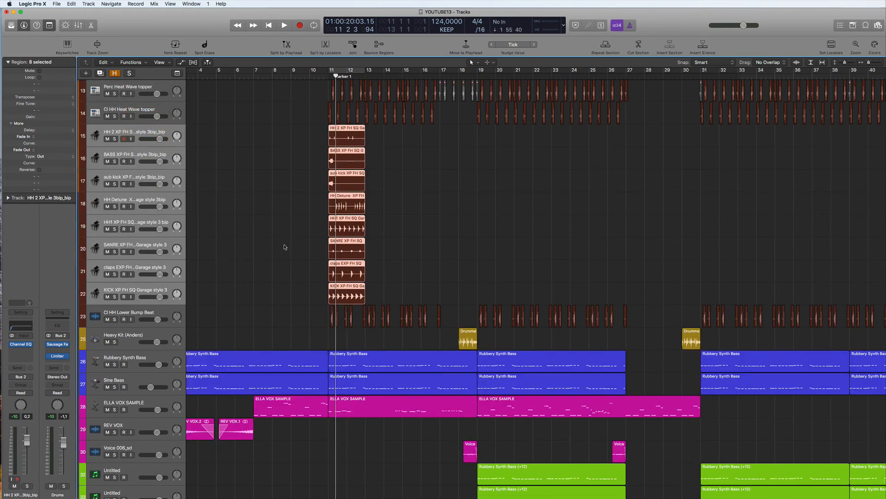
{"action": "left_click", "coordinate": [236, 238]}
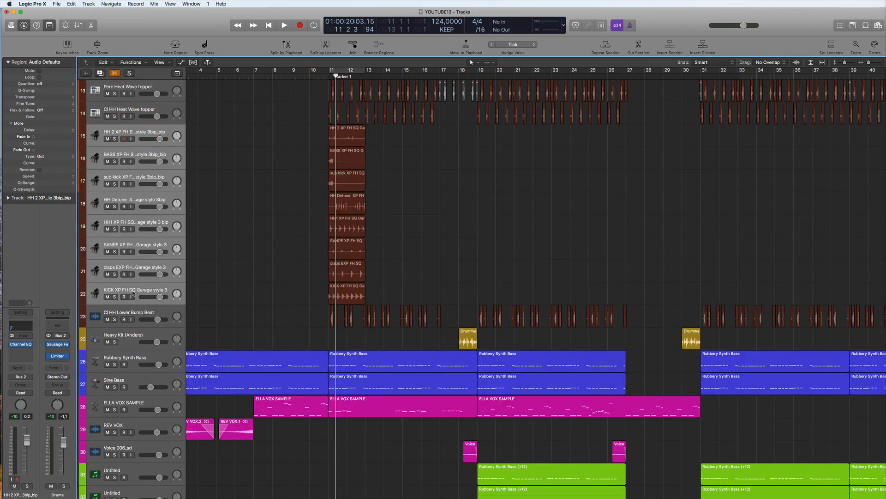
- Color the KICK XP FH SQ Garage style 3 region dark magenta and move its track between BD Clap Lower Bump Beat and CLAPS
{"action": "left_click", "coordinate": [133, 292]}
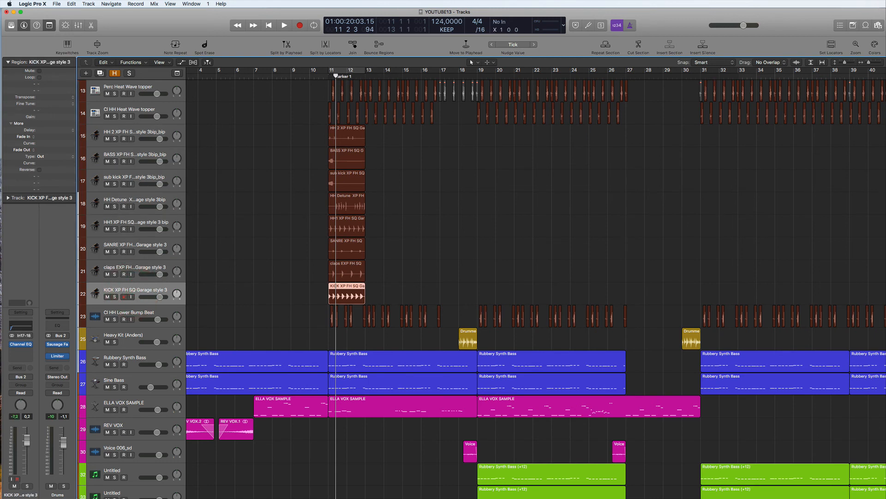
{"action": "left_click", "coordinate": [876, 45]}
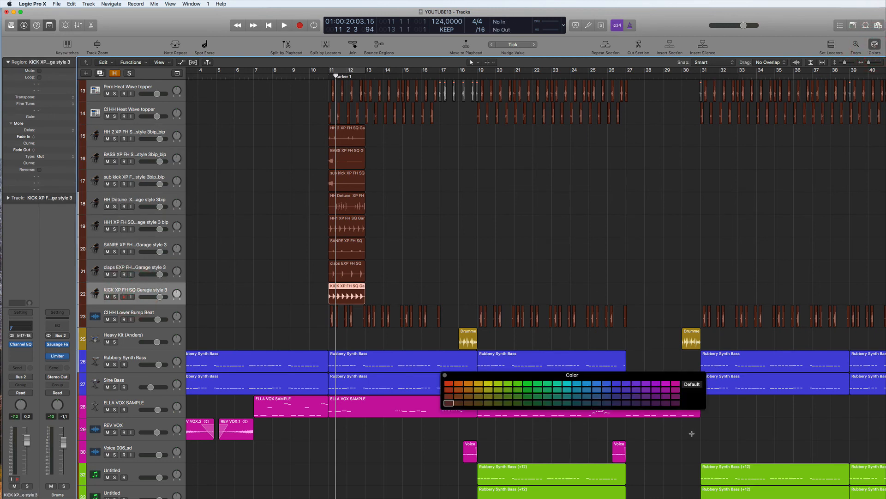
{"action": "left_click", "coordinate": [677, 404]}
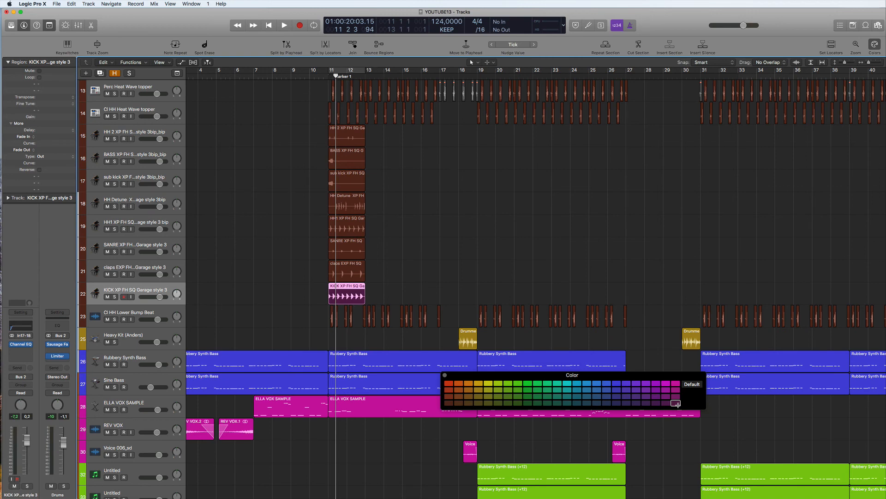
{"action": "scroll", "coordinate": [416, 231], "scroll_direction": "up", "scroll_amount": 10}
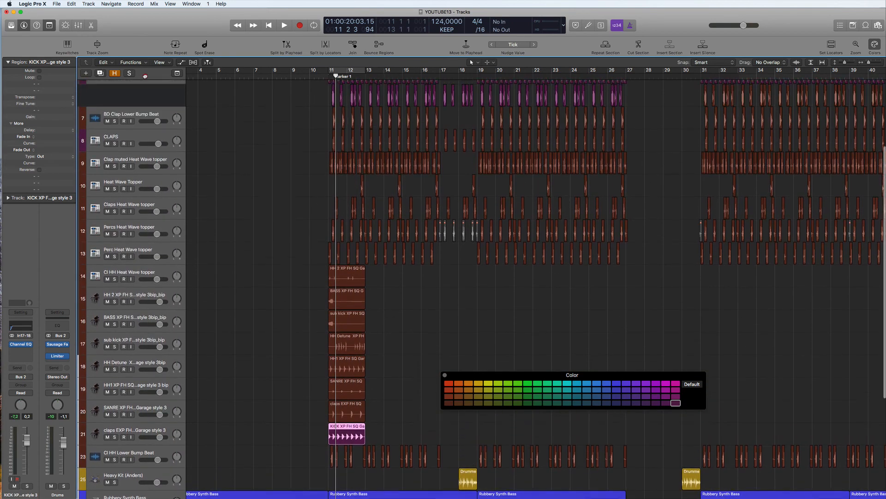
{"action": "left_click_drag", "start_coordinate": [145, 76], "coordinate": [147, 174]}
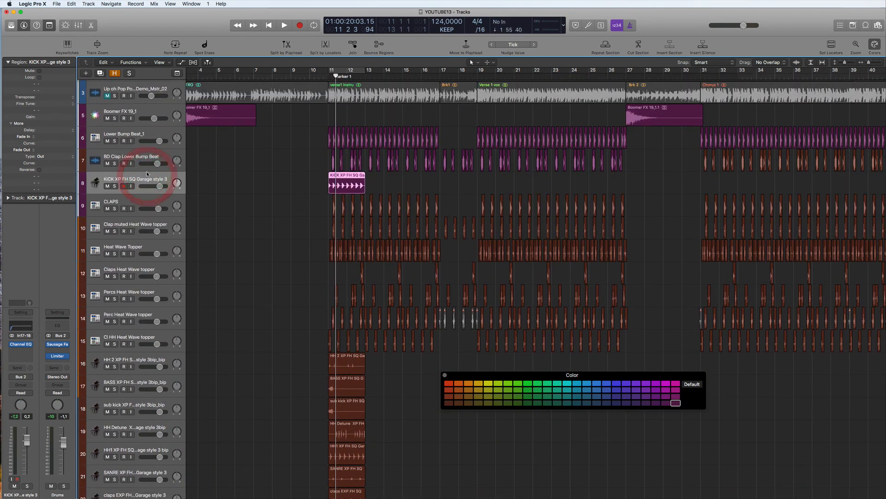
- Reduce the track height until the whole track list fits in view and place the Color palette in the empty area below the regions
{"action": "scroll", "coordinate": [240, 389], "scroll_direction": "up", "scroll_amount": 3}
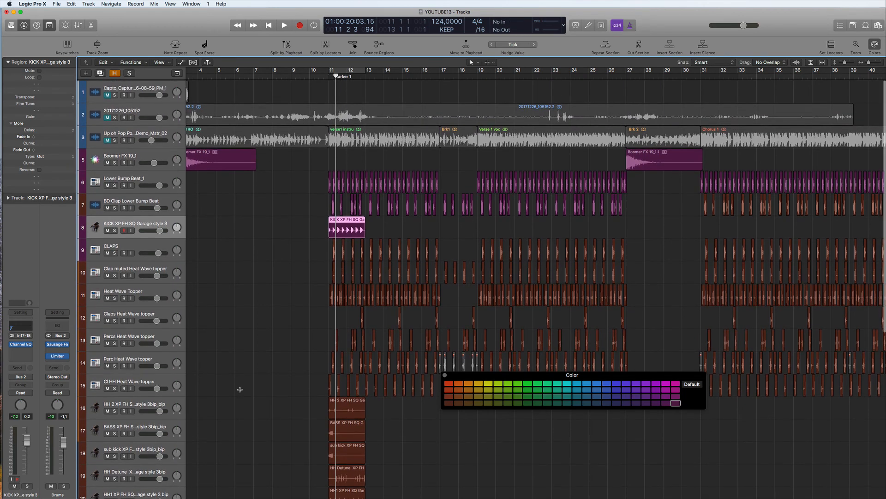
{"action": "key", "text": "super+Up"}
{"action": "key", "text": "super+Up"}
{"action": "key", "text": "super+Up"}
{"action": "key", "text": "super+Up"}
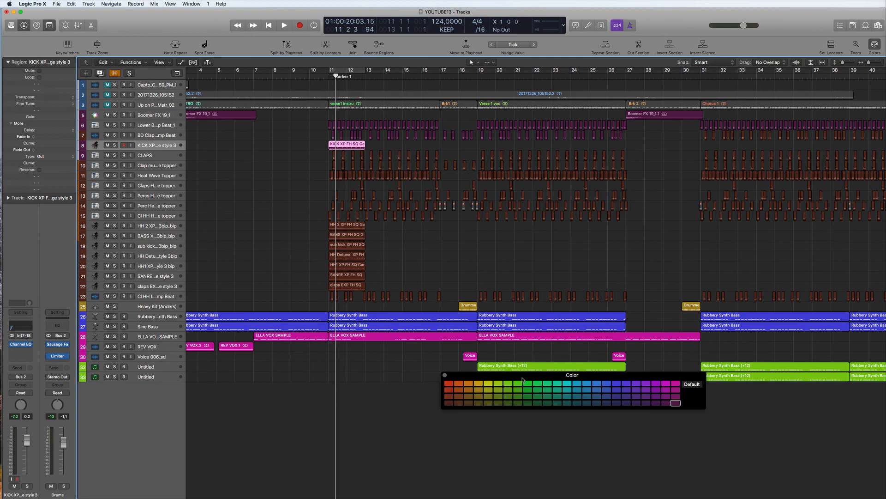
{"action": "left_click_drag", "start_coordinate": [523, 378], "coordinate": [463, 441]}
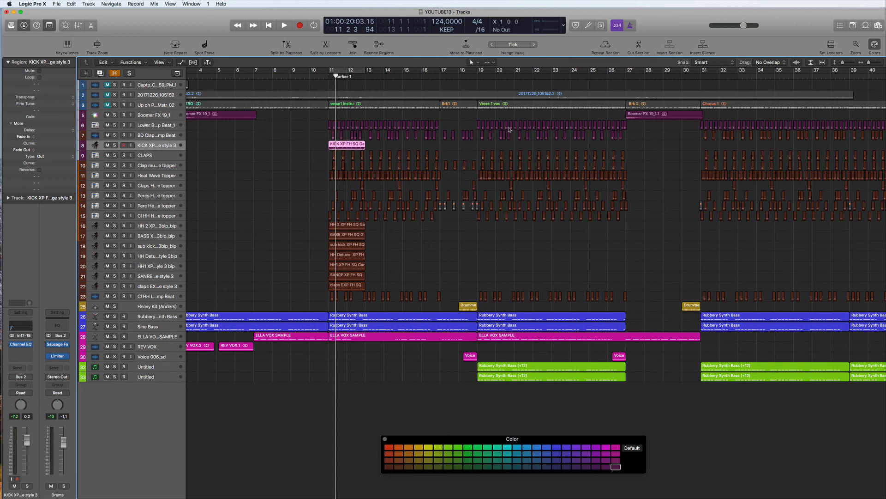
{"action": "scroll", "coordinate": [509, 130], "scroll_direction": "left", "scroll_amount": 5}
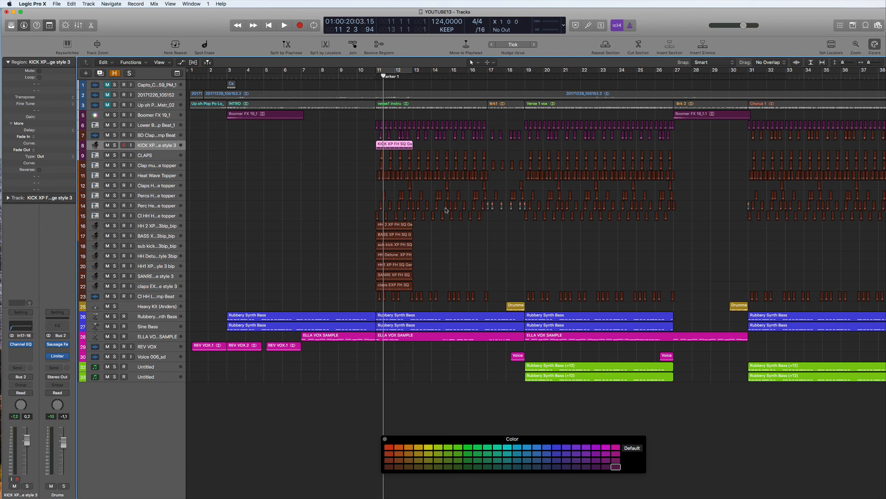
- Go through the tracks from HH 2 XP to CI HH Lower Bump Beat one by one to examine their regions and channel strips
{"action": "left_click", "coordinate": [152, 226]}
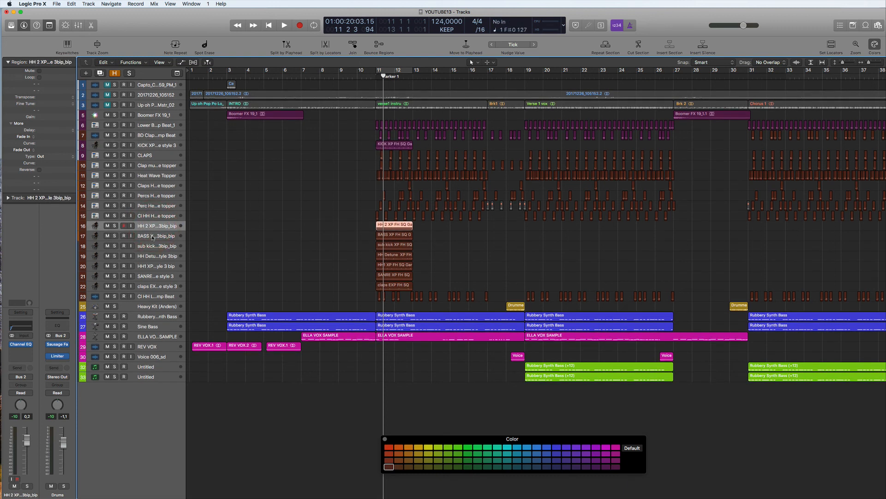
{"action": "left_click", "coordinate": [153, 236]}
{"action": "left_click", "coordinate": [148, 246]}
{"action": "left_click", "coordinate": [153, 256]}
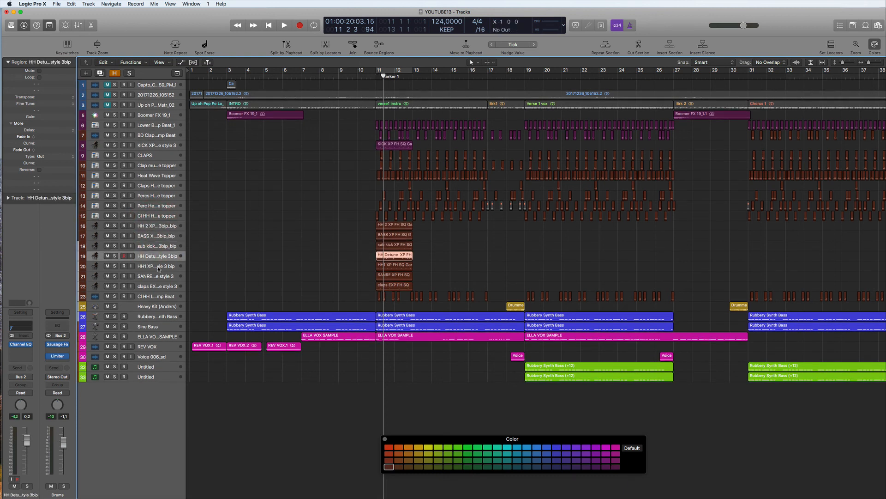
{"action": "left_click", "coordinate": [157, 266]}
{"action": "left_click", "coordinate": [155, 276]}
{"action": "left_click", "coordinate": [155, 287]}
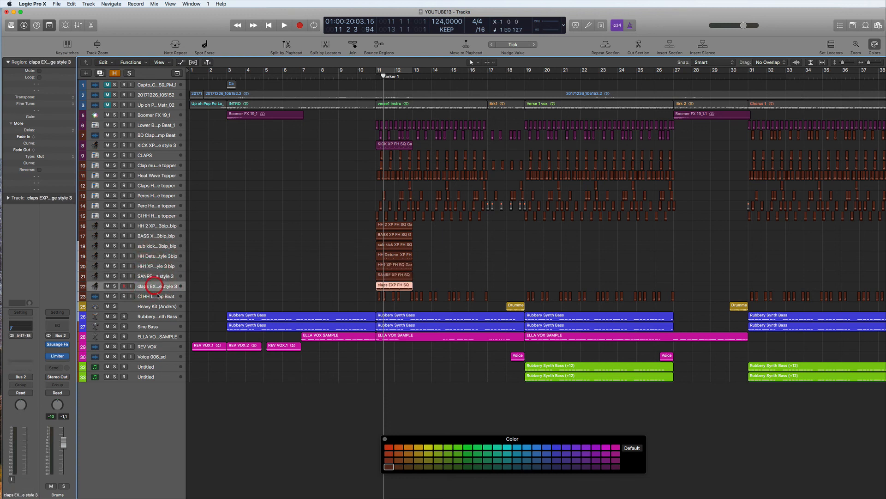
{"action": "left_click", "coordinate": [156, 296]}
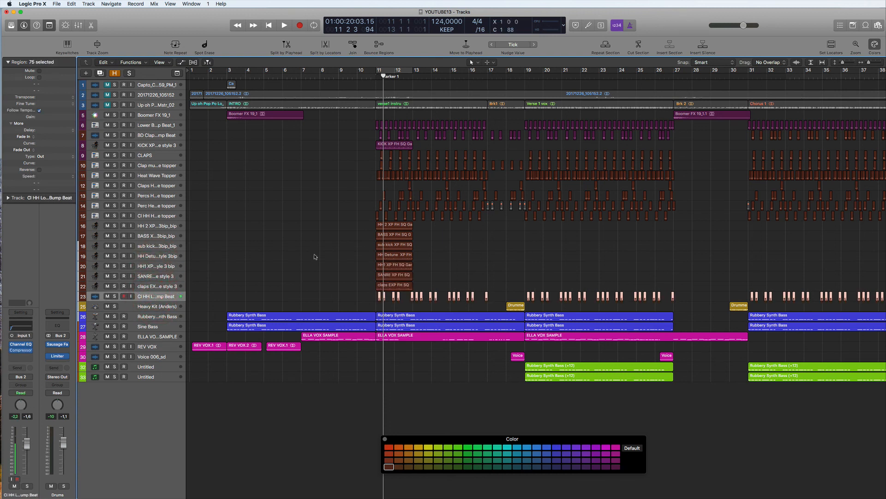